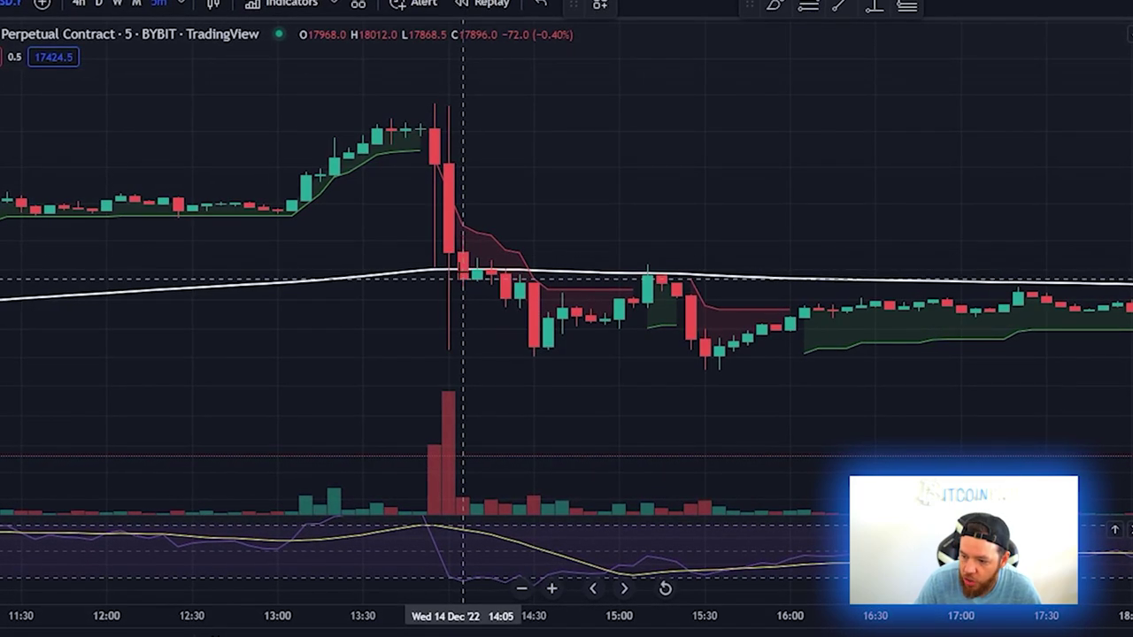
# - Place a short position at the 14 December 14:05 candle's close with a 3.00% target and a 0.50% stop
pyautogui.click(462, 280)
pyautogui.moveTo(462, 333); pyautogui.dragTo(465, 476)
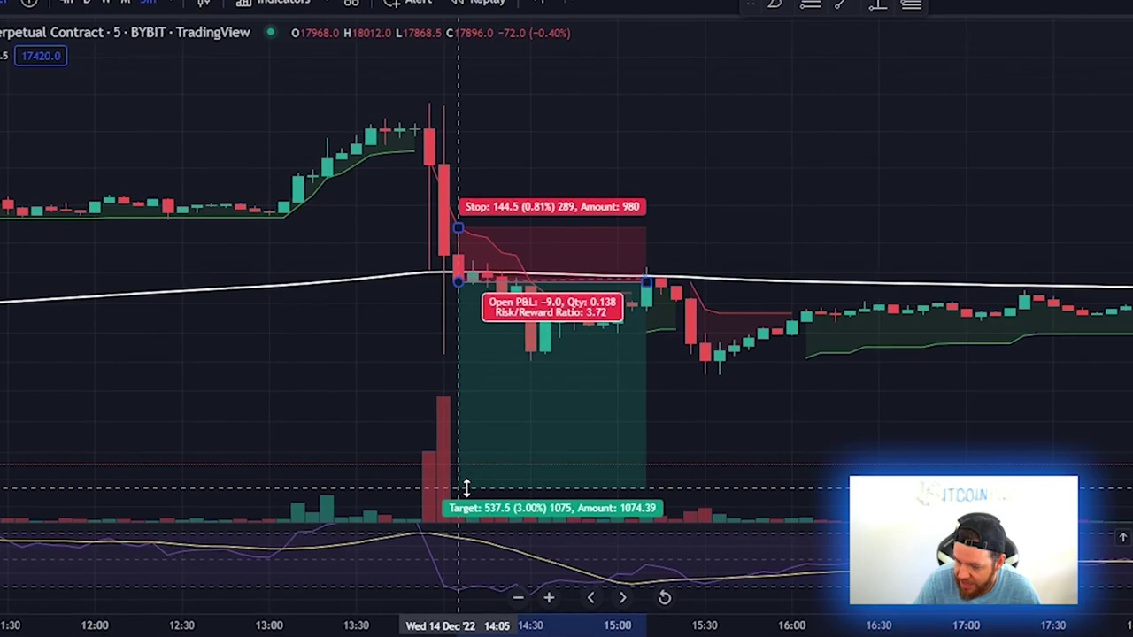
pyautogui.moveTo(781, 412); pyautogui.dragTo(823, 419)
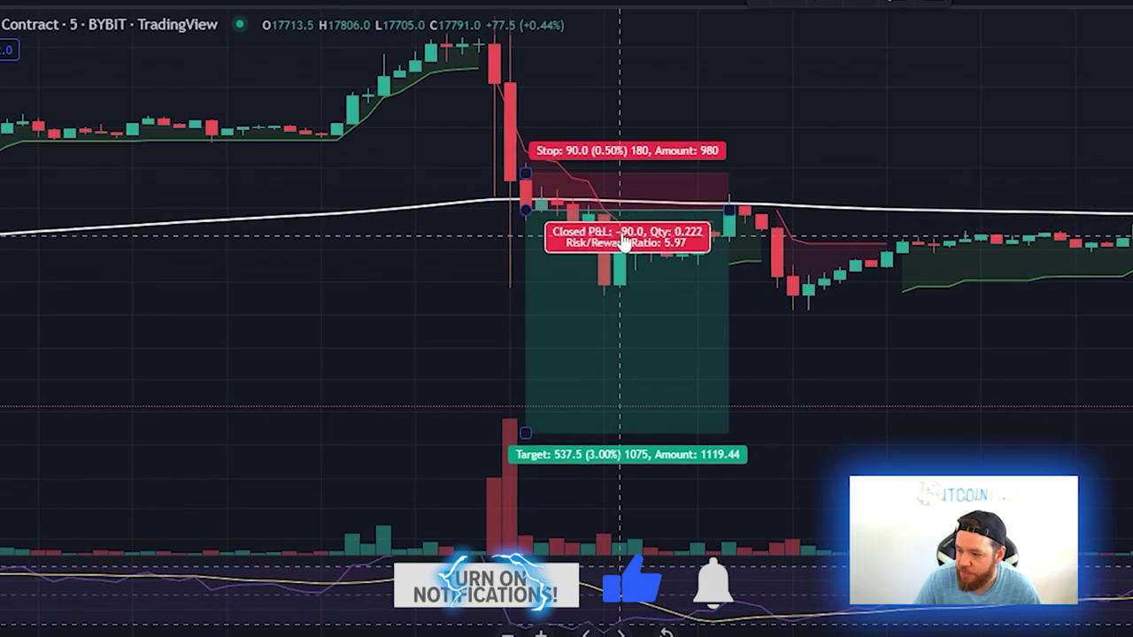
# - Extend the short position's time span from its 14 December entry to just past the latest candle
pyautogui.moveTo(966, 364); pyautogui.dragTo(336, 323)
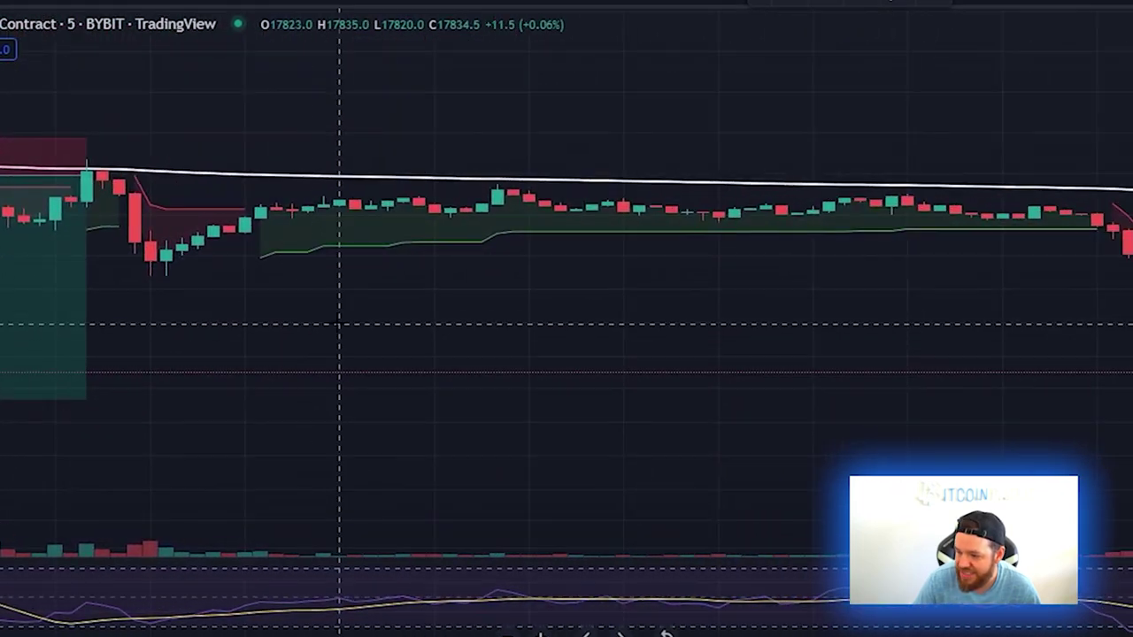
pyautogui.moveTo(540, 330); pyautogui.dragTo(681, 311)
pyautogui.scroll(-8, 681, 311)
pyautogui.moveTo(708, 487); pyautogui.dragTo(269, 485)
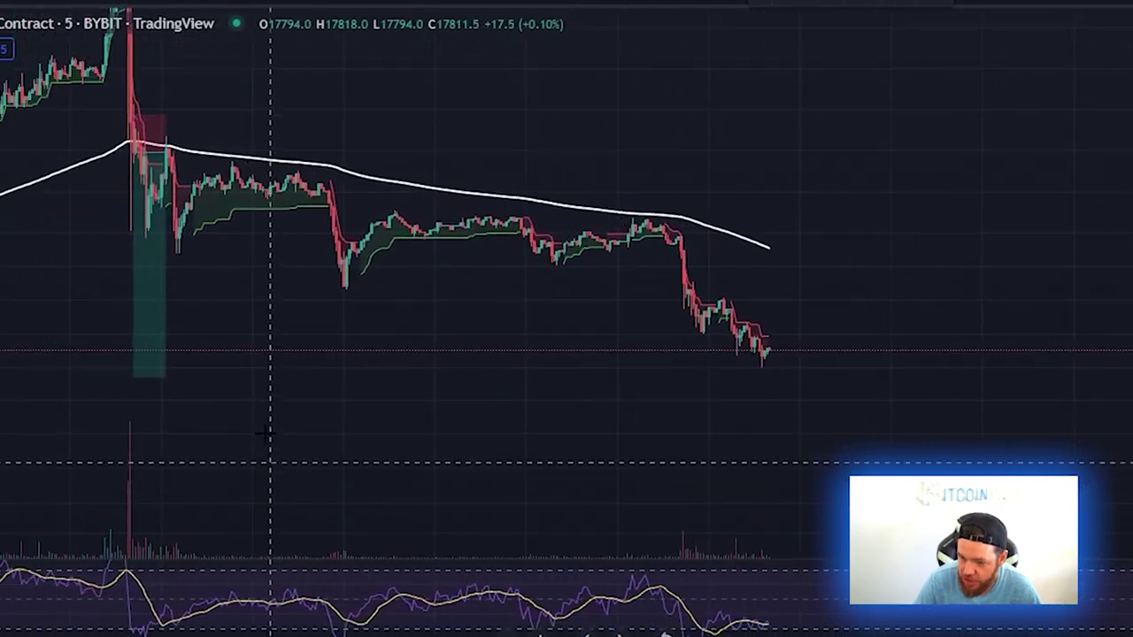
pyautogui.moveTo(161, 261)
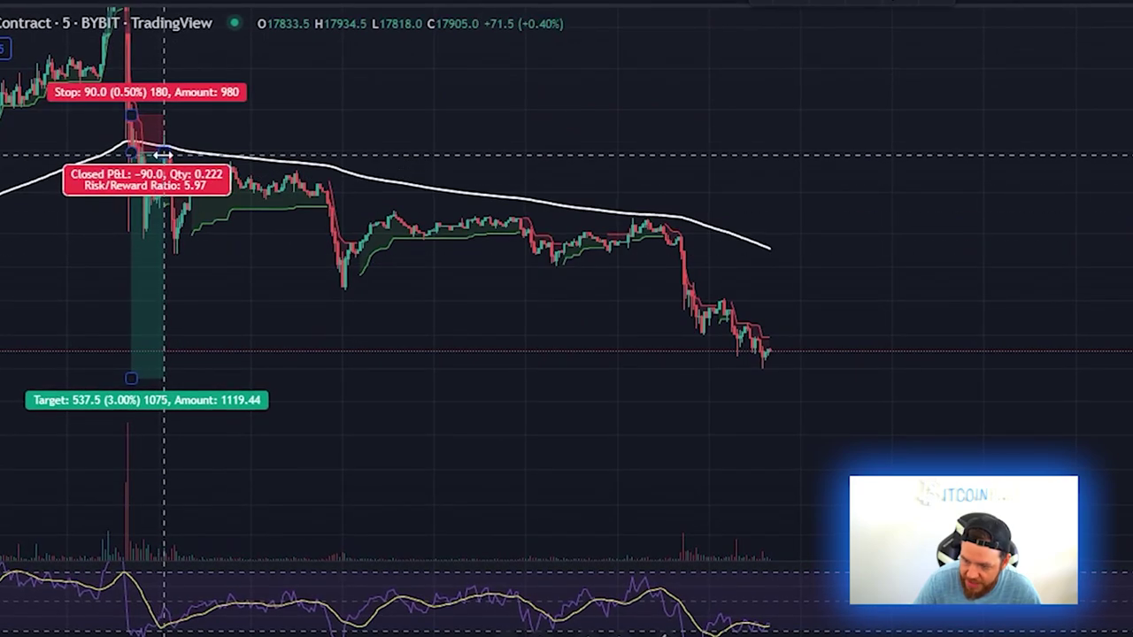
pyautogui.moveTo(163, 155); pyautogui.dragTo(794, 155)
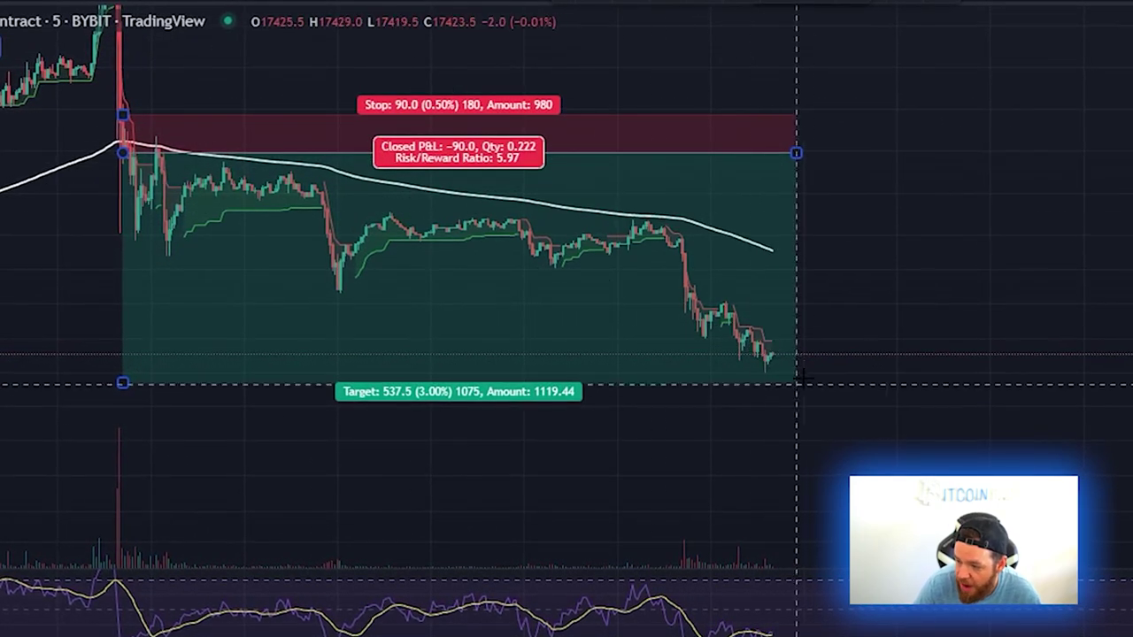
pyautogui.moveTo(761, 365); pyautogui.dragTo(870, 367)
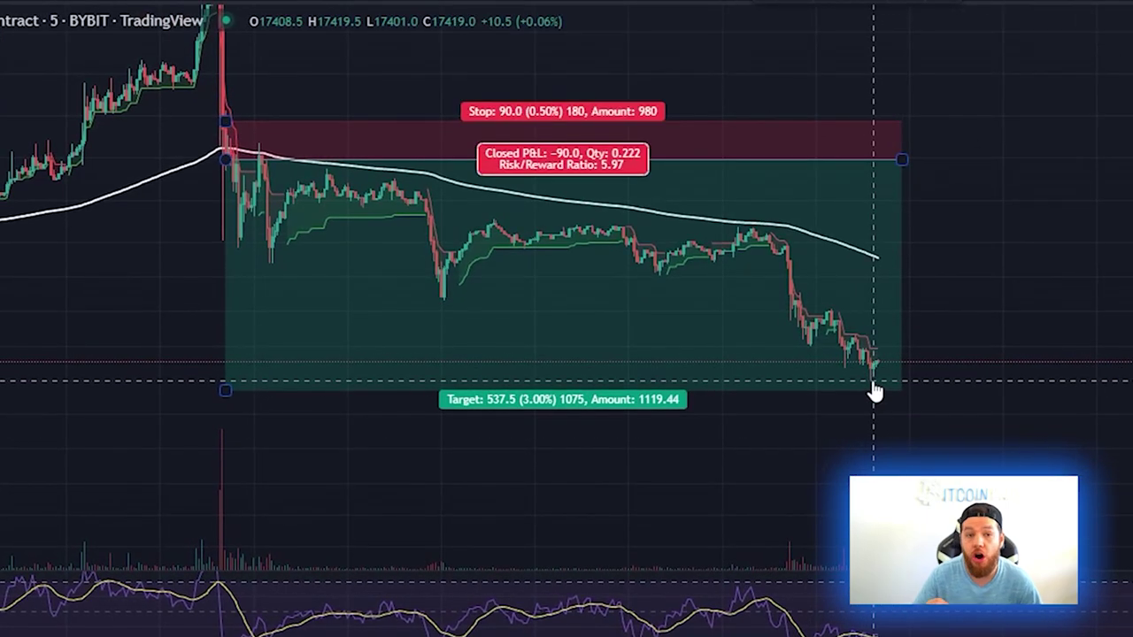
pyautogui.moveTo(1130, 452); pyautogui.dragTo(1130, 331)
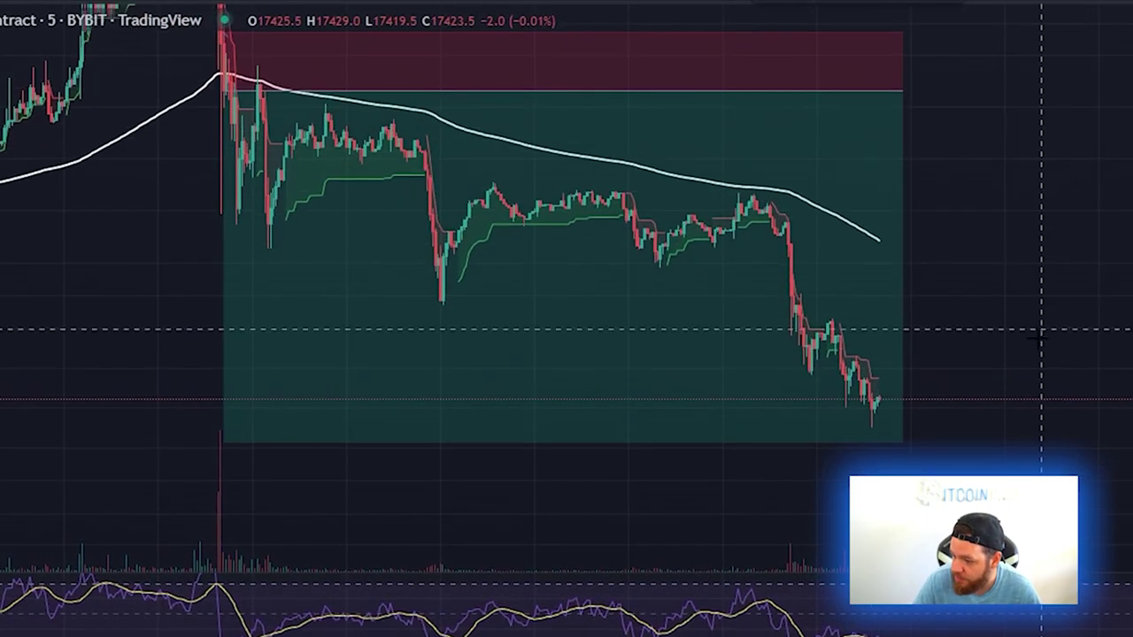
# - Raise the target of the long position starting 7 December 18:00, set its stop to 0.50%, and extend it to midday on 8 December
pyautogui.moveTo(1039, 331); pyautogui.dragTo(1070, 177)
pyautogui.scroll(8, 597, 428)
pyautogui.moveTo(597, 379); pyautogui.dragTo(1009, 490)
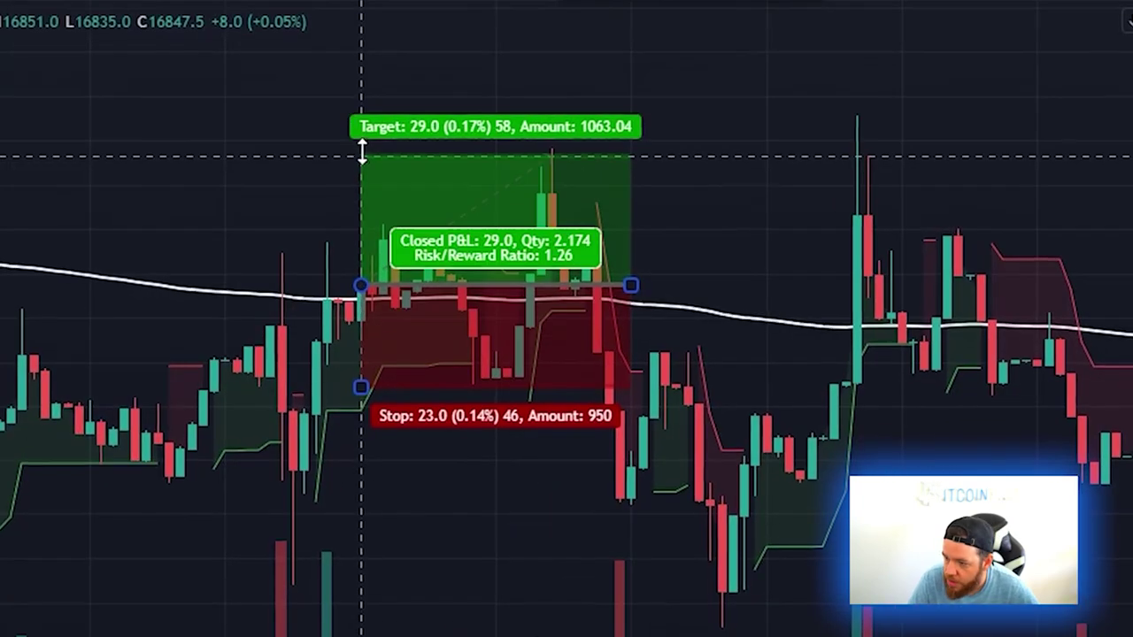
pyautogui.moveTo(362, 151); pyautogui.dragTo(357, 5)
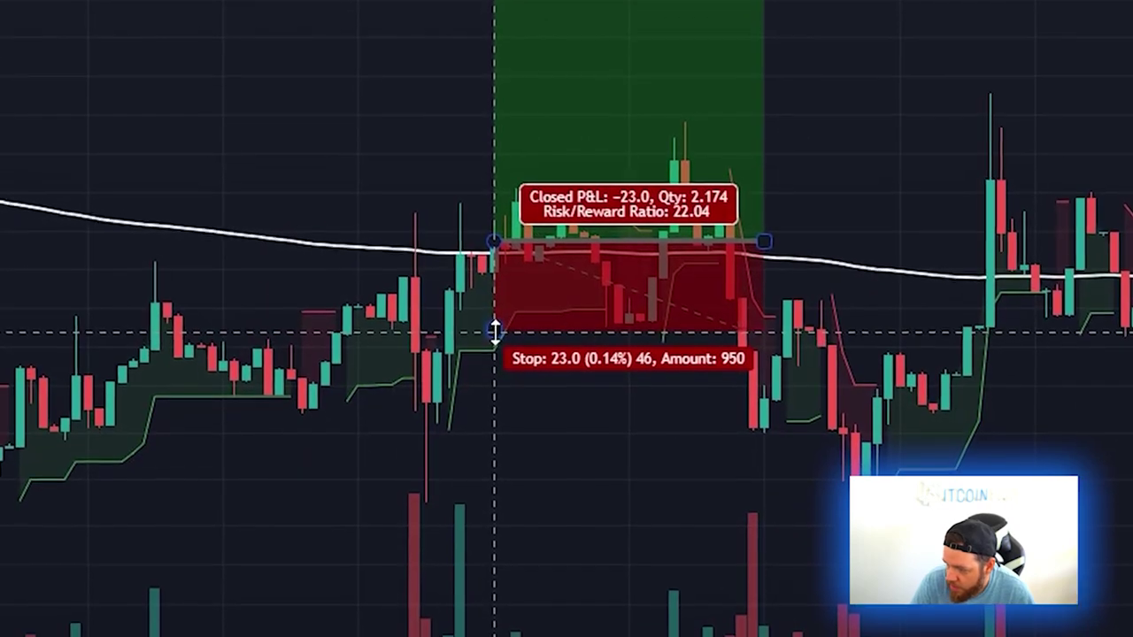
pyautogui.moveTo(494, 330); pyautogui.dragTo(505, 524)
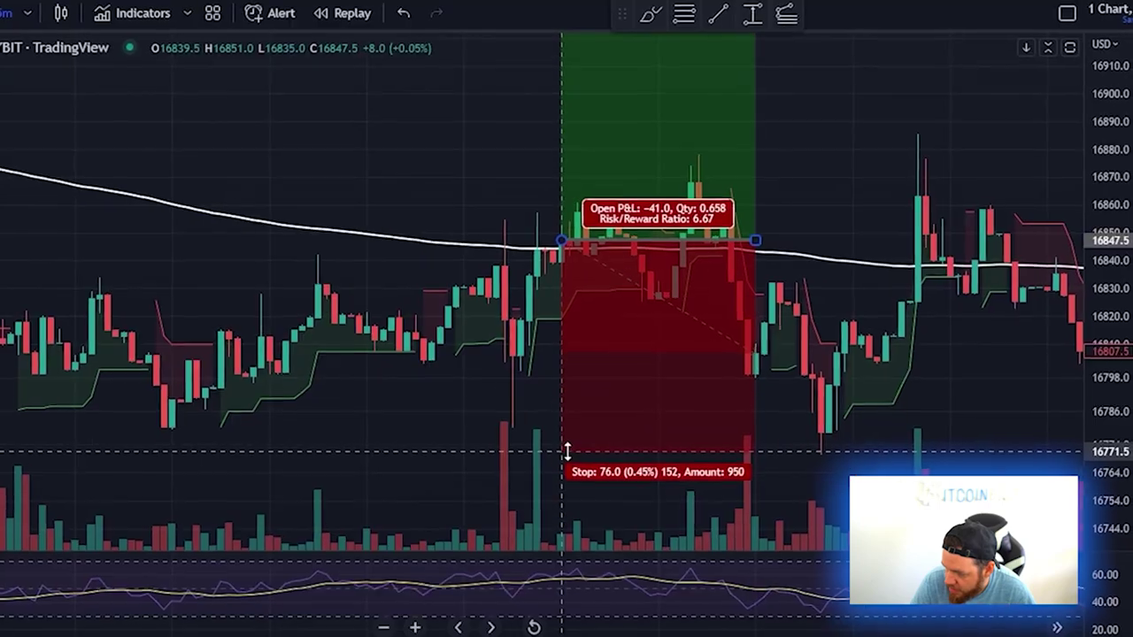
pyautogui.moveTo(567, 451); pyautogui.dragTo(599, 498)
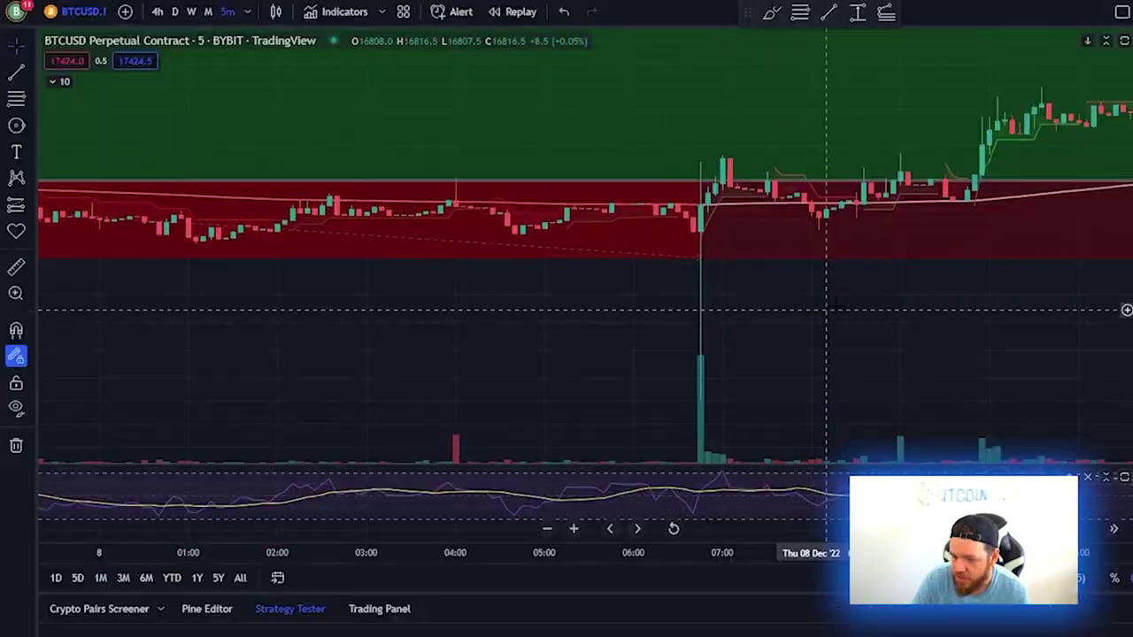
# - Examine the 8 December price spike against the long position's stop level and the candles leading up to the entry
pyautogui.moveTo(884, 301); pyautogui.dragTo(796, 361)
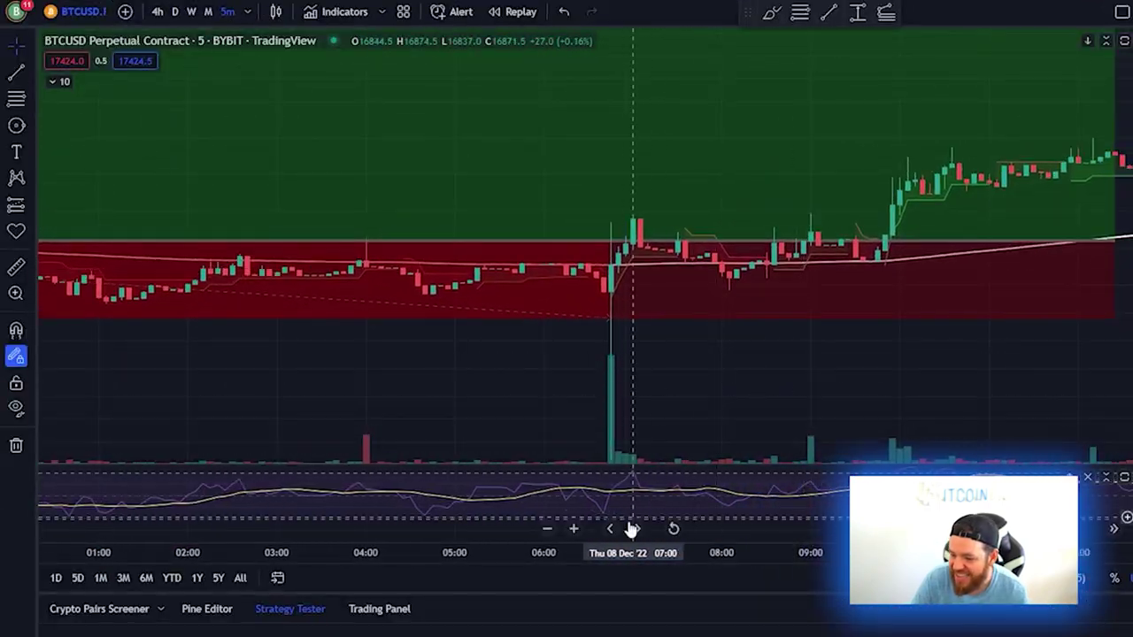
pyautogui.moveTo(607, 554); pyautogui.dragTo(835, 552)
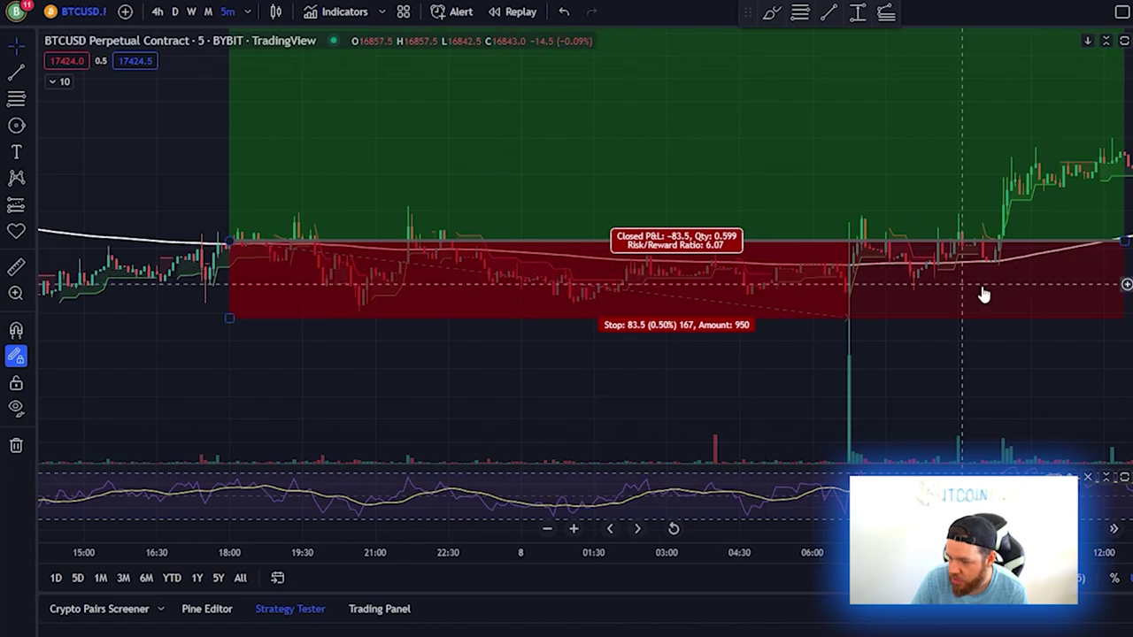
pyautogui.moveTo(926, 331); pyautogui.dragTo(850, 261)
pyautogui.moveTo(759, 224); pyautogui.dragTo(797, 304)
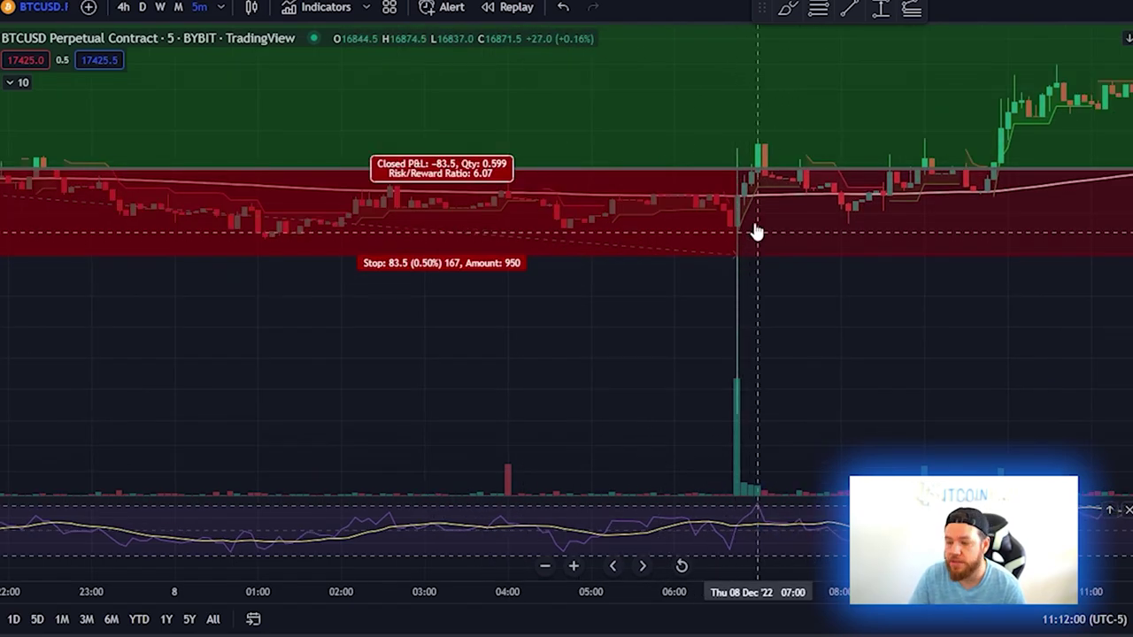
pyautogui.moveTo(736, 592); pyautogui.dragTo(1013, 591)
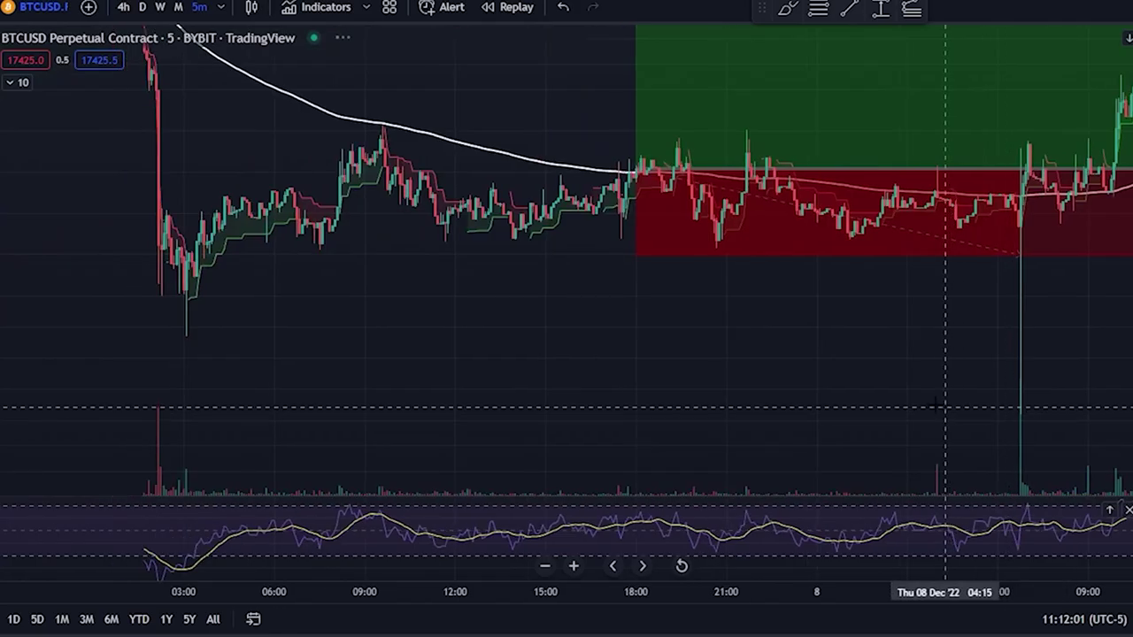
pyautogui.hscroll(5, 961, 591)
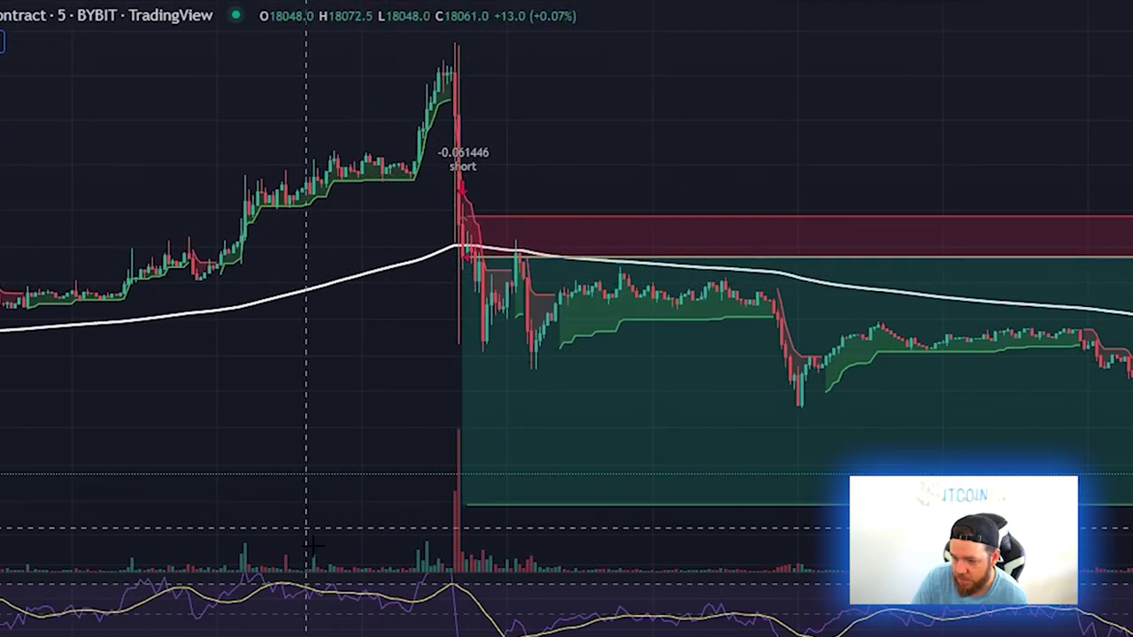
# - Remove the manually drawn short position and follow the strategy's short entry, stop and target lines to the latest candle
pyautogui.scroll(2, 408, 399)
pyautogui.moveTo(200, 337); pyautogui.dragTo(254, 315)
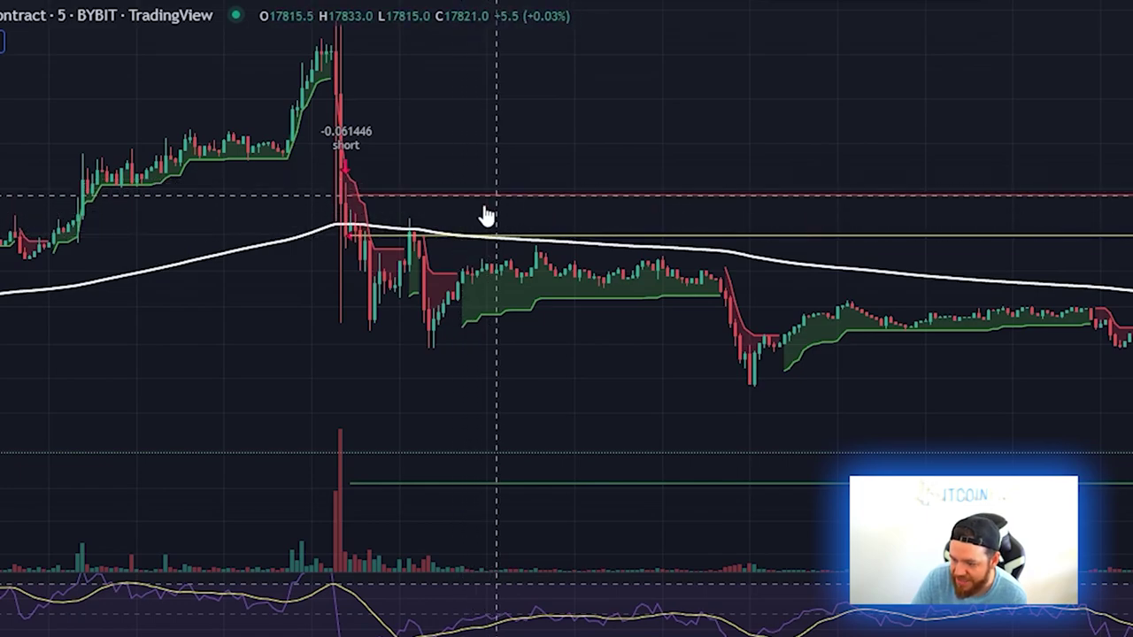
pyautogui.moveTo(428, 384); pyautogui.dragTo(461, 444)
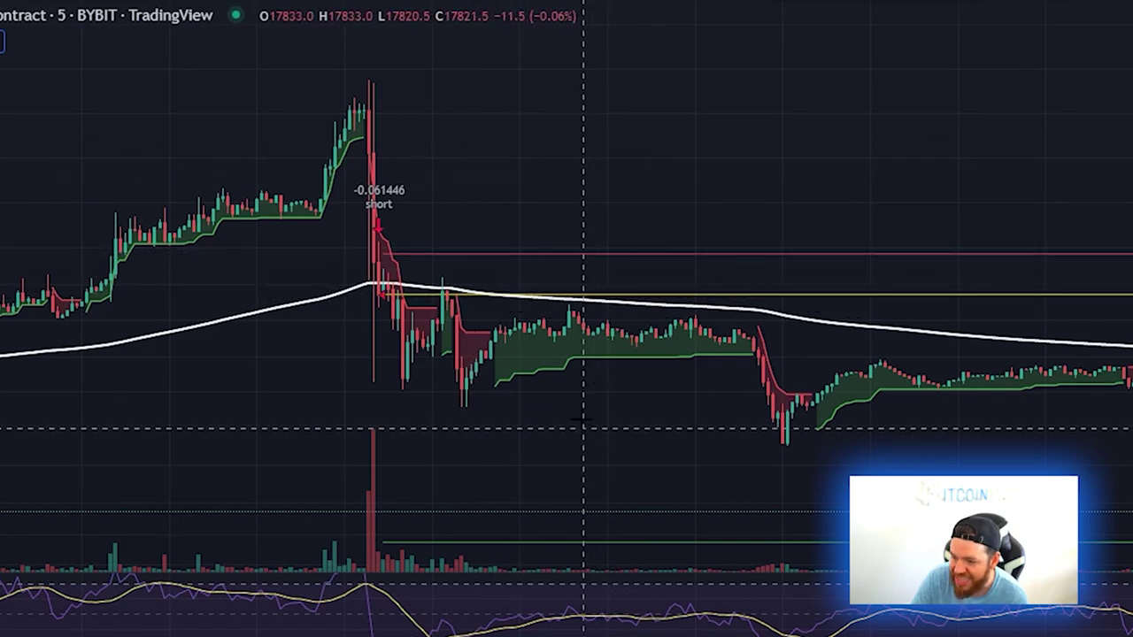
pyautogui.moveTo(583, 428); pyautogui.dragTo(574, 291)
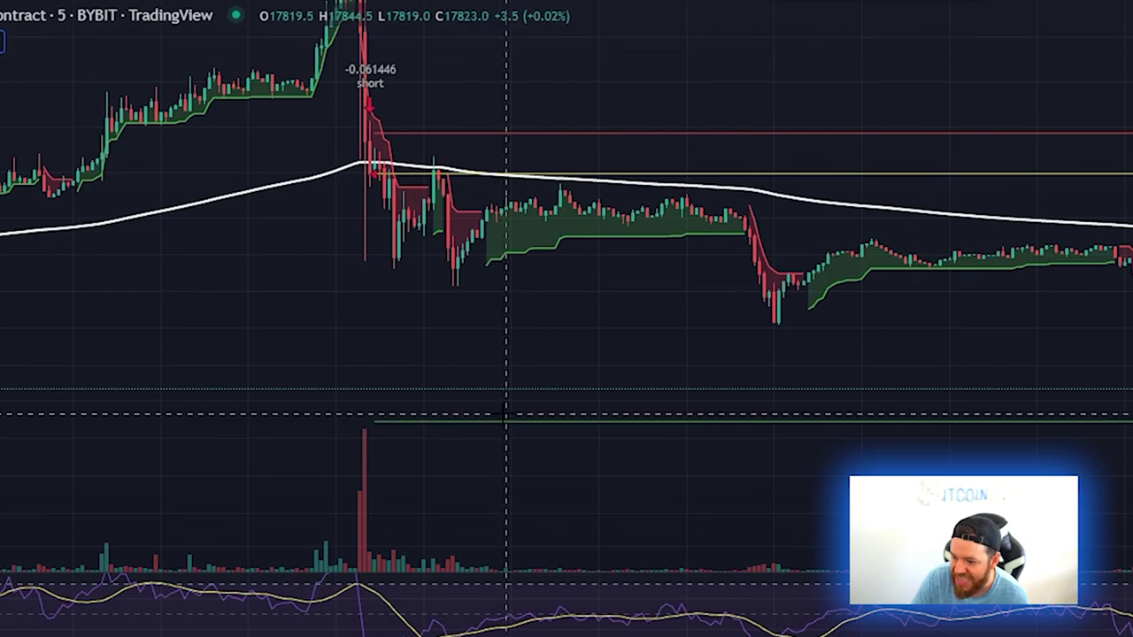
pyautogui.moveTo(735, 304); pyautogui.dragTo(133, 291)
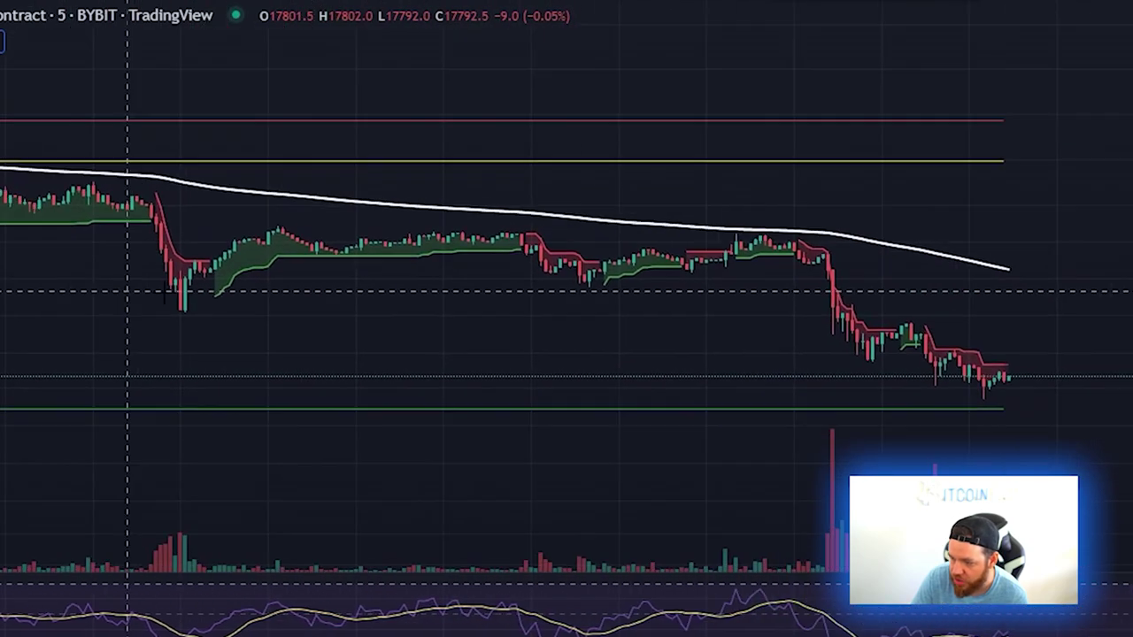
pyautogui.moveTo(562, 315); pyautogui.dragTo(419, 298)
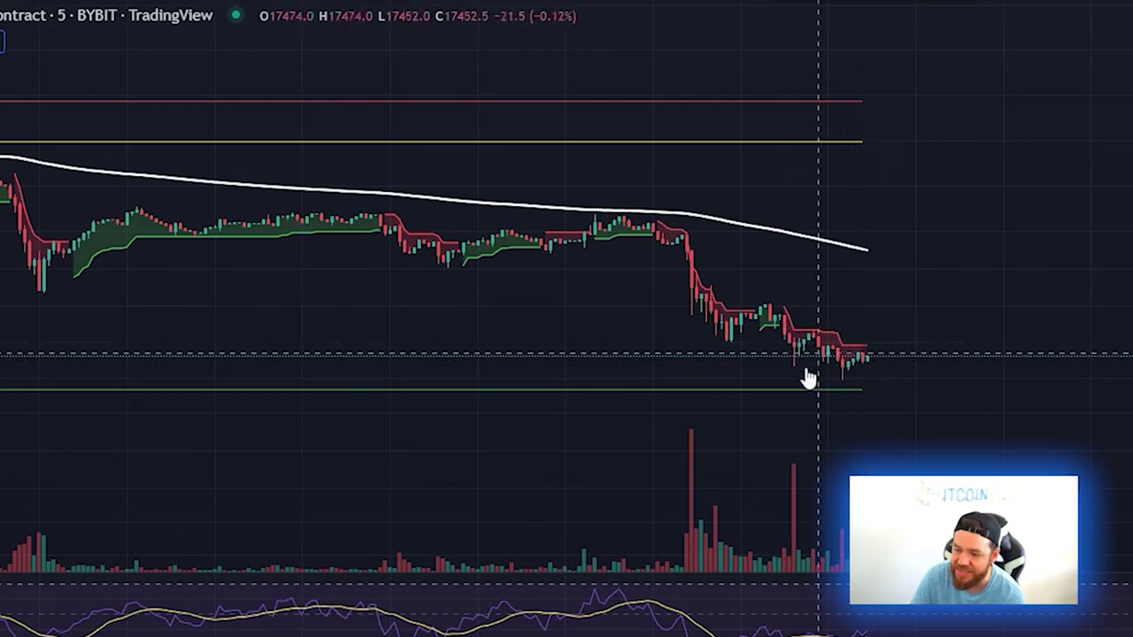
# - Delete the manually drawn long position at the strategy's 7 December long signal
pyautogui.moveTo(555, 361); pyautogui.dragTo(904, 405)
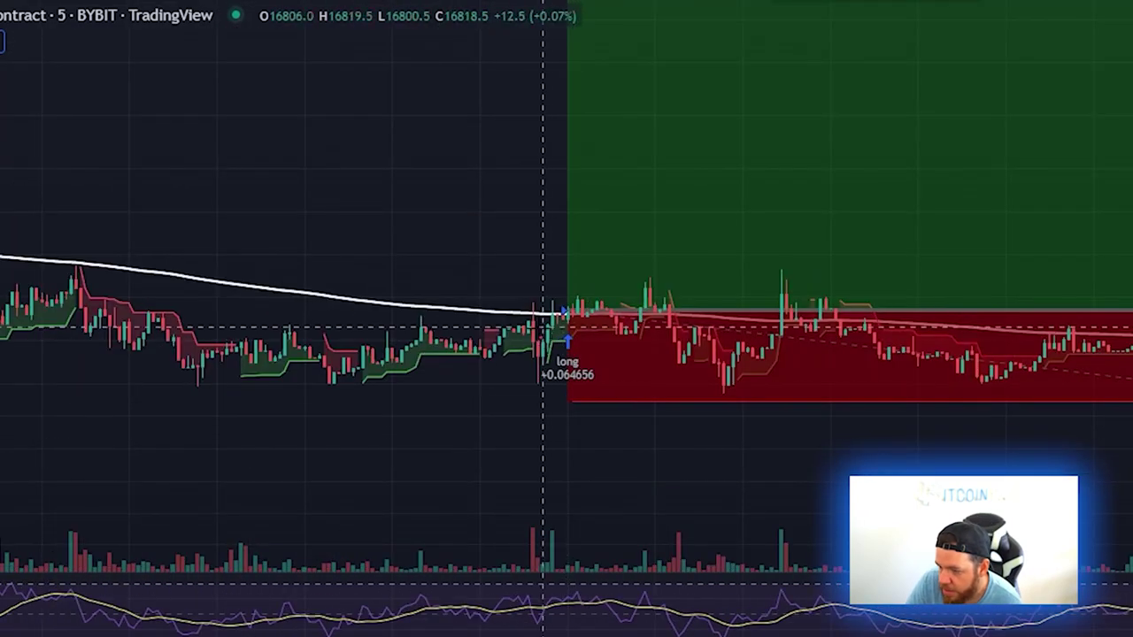
pyautogui.moveTo(1132, 399); pyautogui.dragTo(1132, 283)
pyautogui.moveTo(459, 309); pyautogui.dragTo(409, 185)
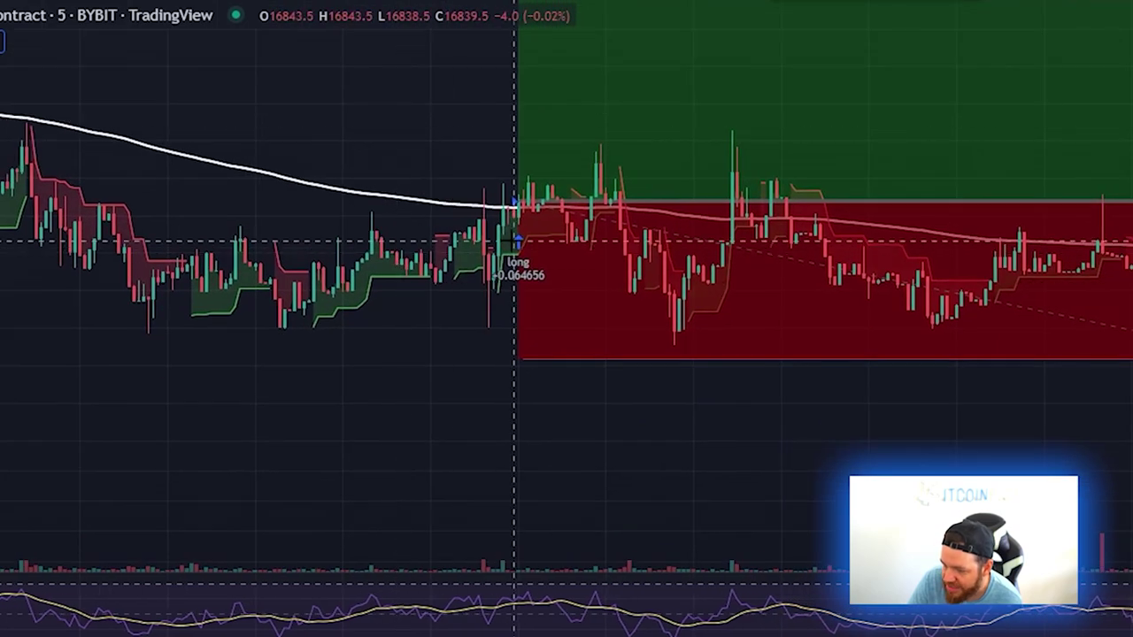
pyautogui.click(519, 240)
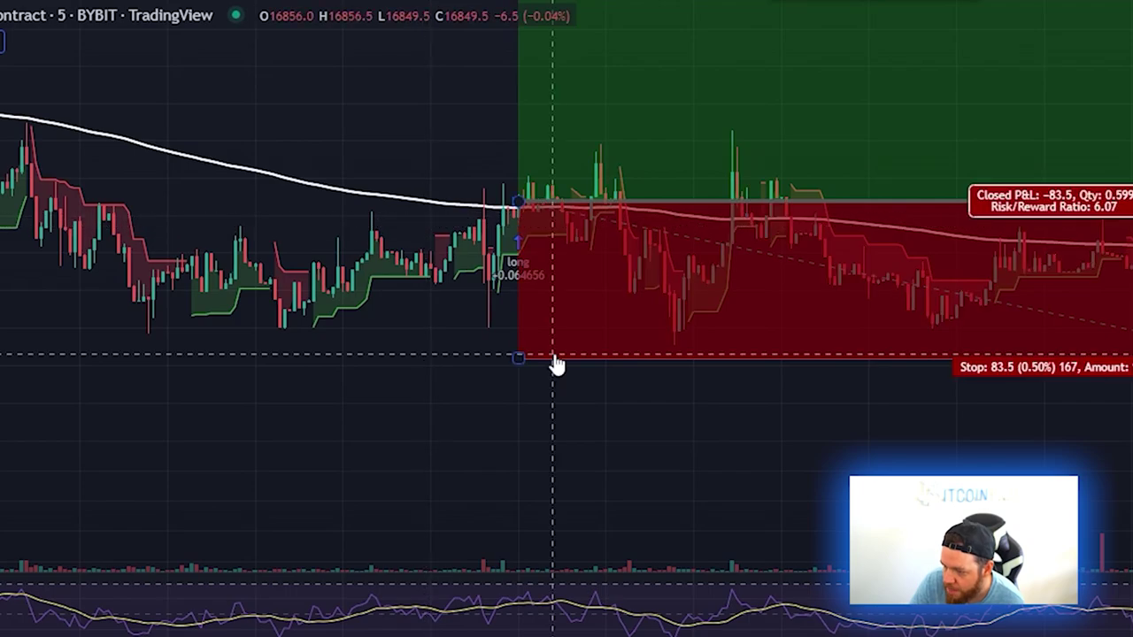
pyautogui.press('Delete')
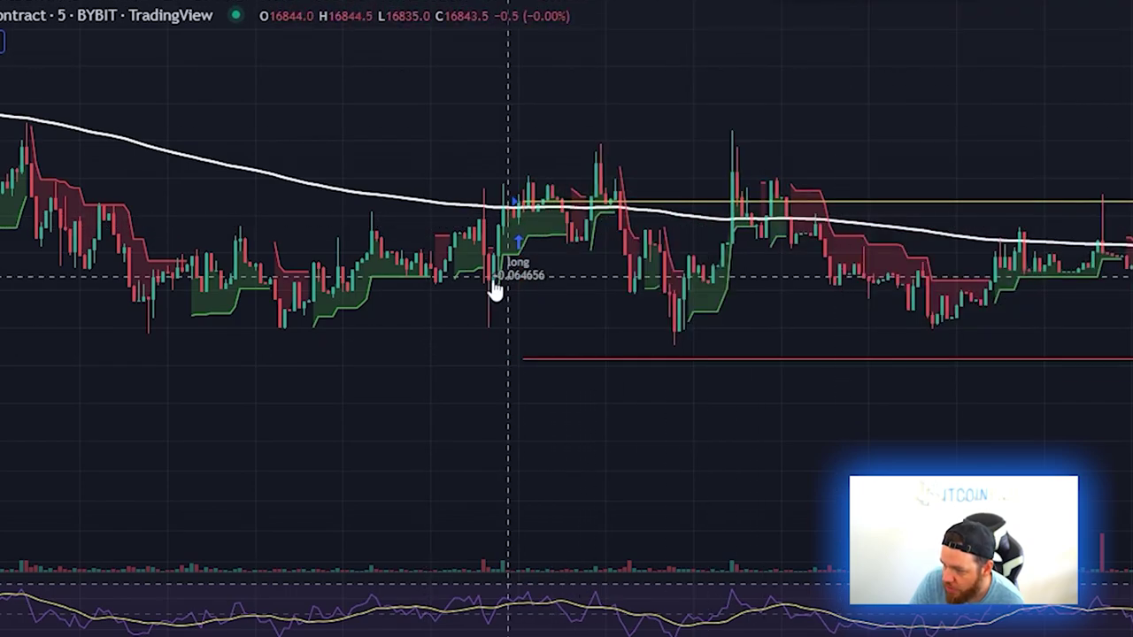
# - Examine the strategy's 7 December long trade, including its entry, stop and take-profit lines
pyautogui.moveTo(514, 395); pyautogui.dragTo(322, 433)
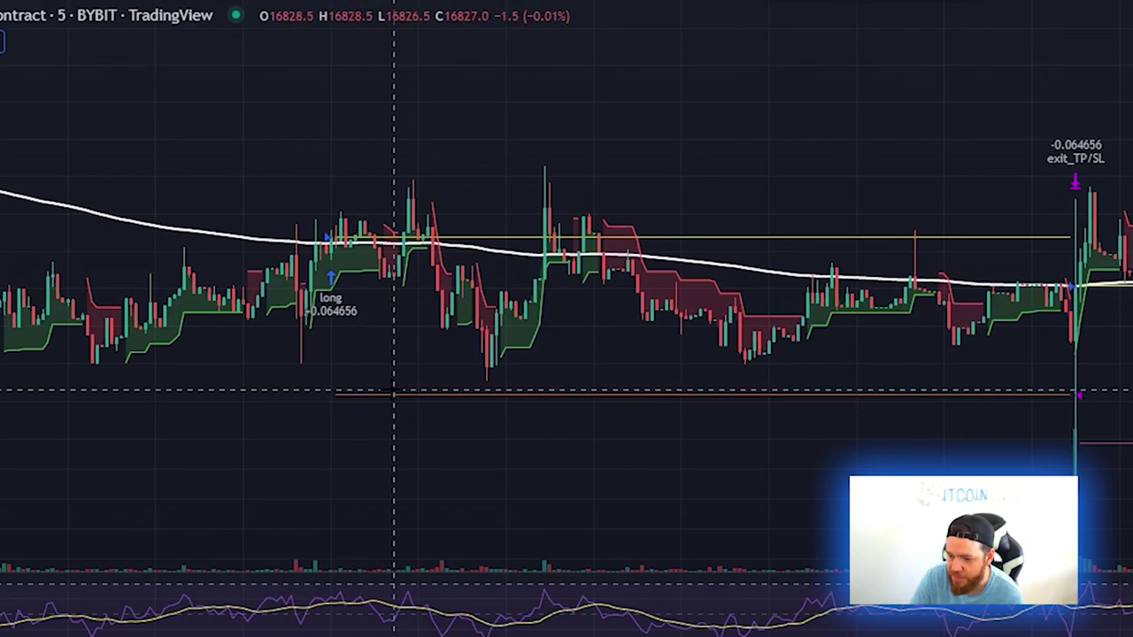
pyautogui.moveTo(677, 164); pyautogui.dragTo(684, 563)
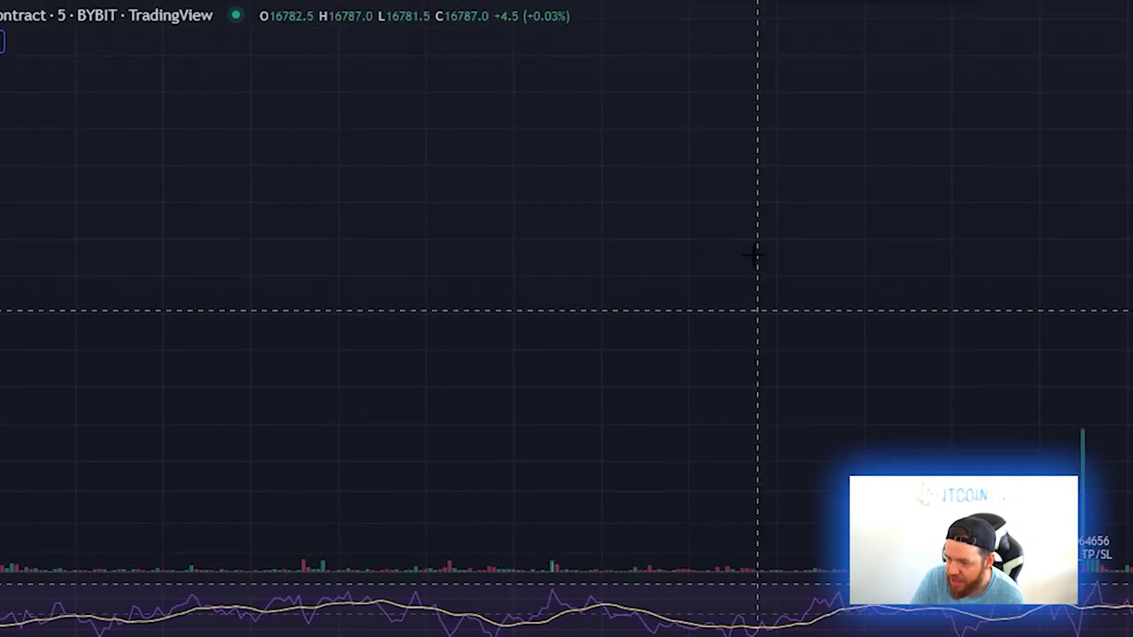
pyautogui.moveTo(748, 203); pyautogui.dragTo(715, 606)
pyautogui.moveTo(787, 355); pyautogui.dragTo(784, 508)
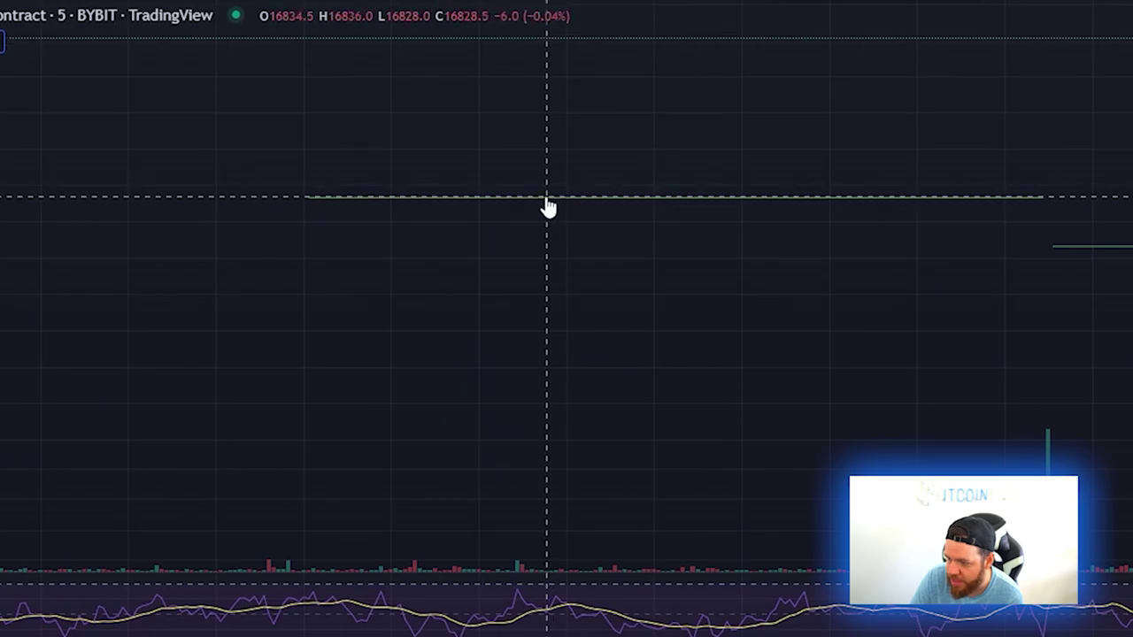
pyautogui.moveTo(584, 359); pyautogui.dragTo(666, 96)
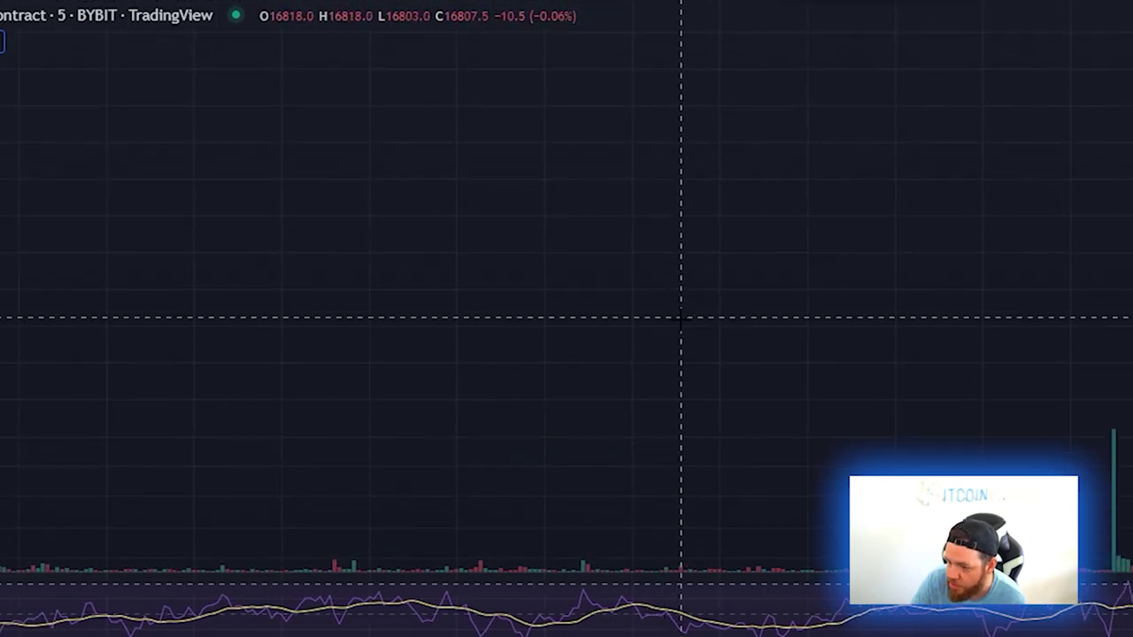
pyautogui.moveTo(681, 319); pyautogui.dragTo(709, 125)
pyautogui.moveTo(712, 243); pyautogui.dragTo(752, 1)
pyautogui.moveTo(478, 215); pyautogui.dragTo(325, 240)
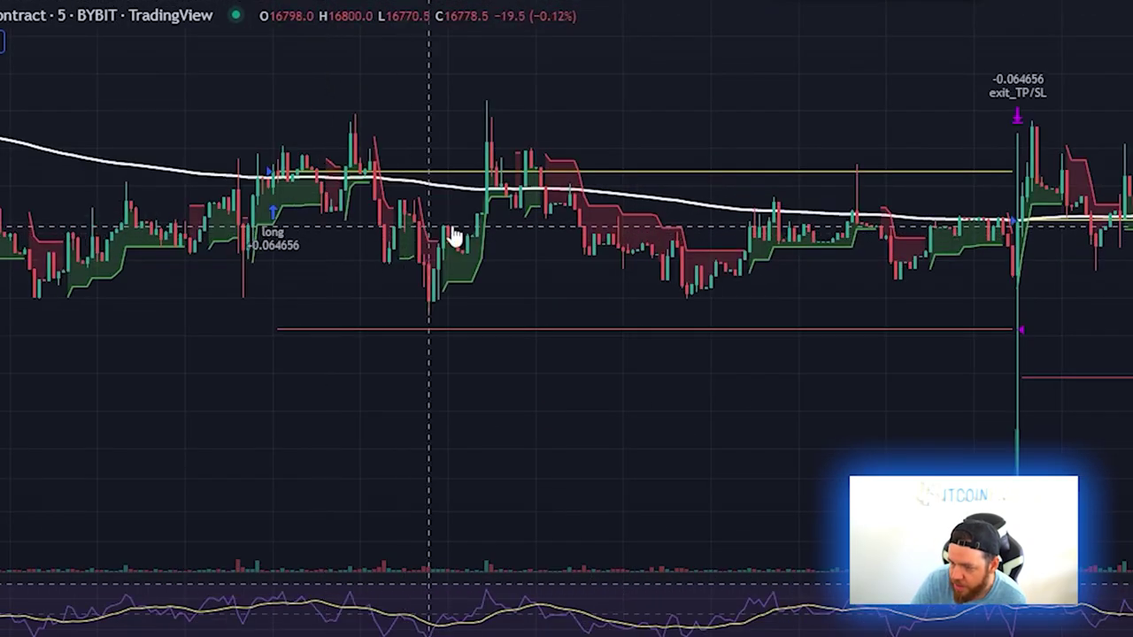
# - Inspect the spike candle where the first long trade exits and the strategy's following long entry and stop lines
pyautogui.moveTo(812, 372); pyautogui.dragTo(352, 261)
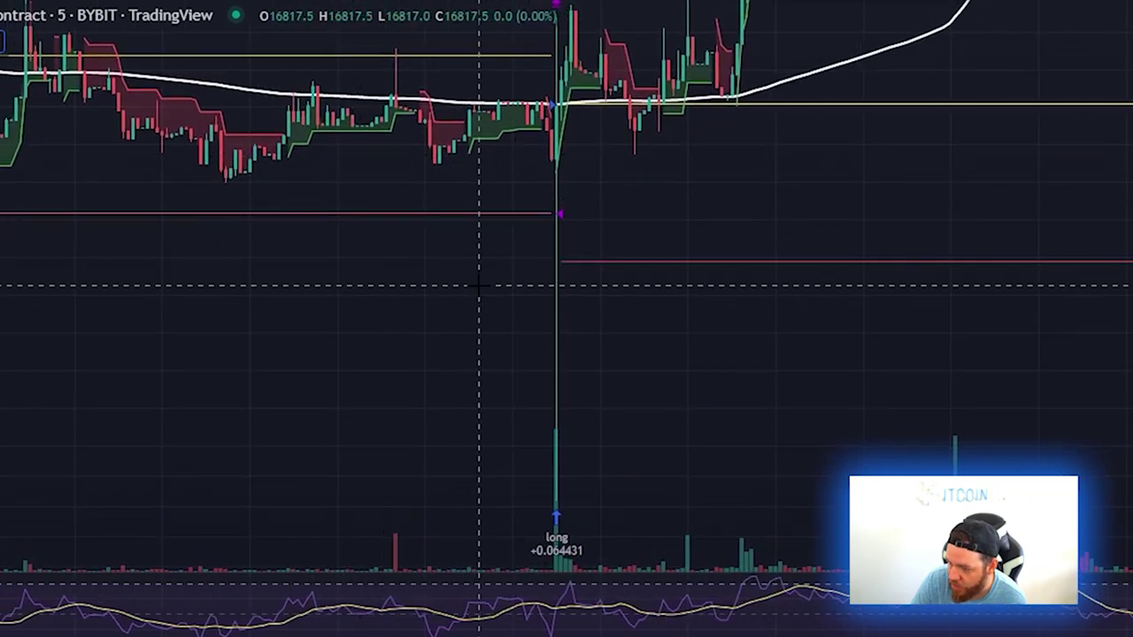
pyautogui.moveTo(471, 323); pyautogui.dragTo(470, 457)
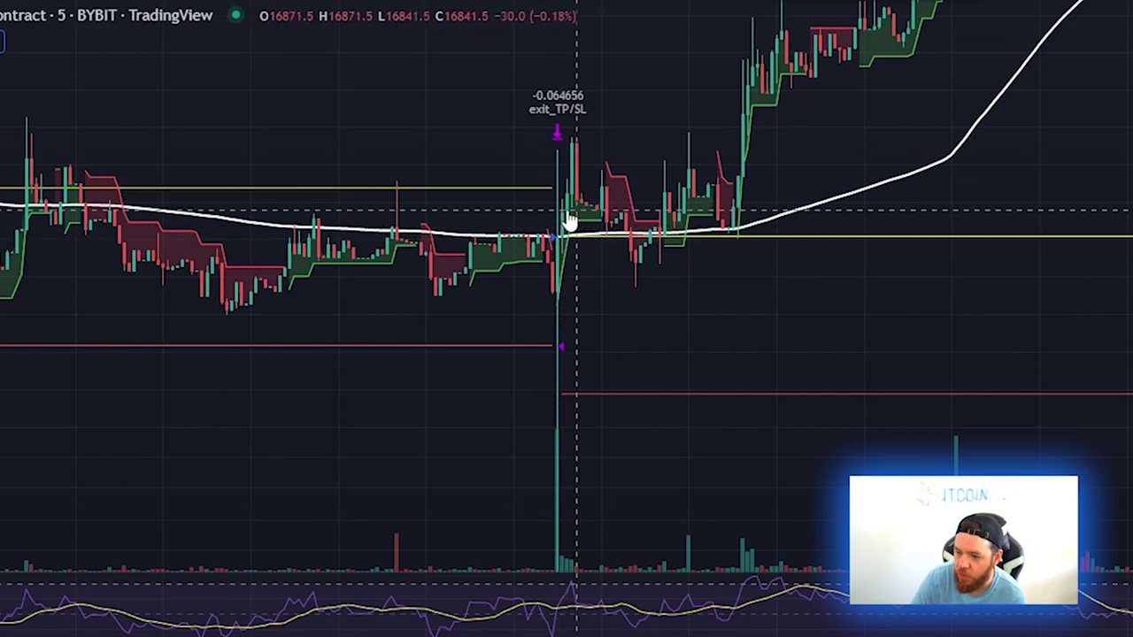
pyautogui.moveTo(602, 288); pyautogui.dragTo(599, 71)
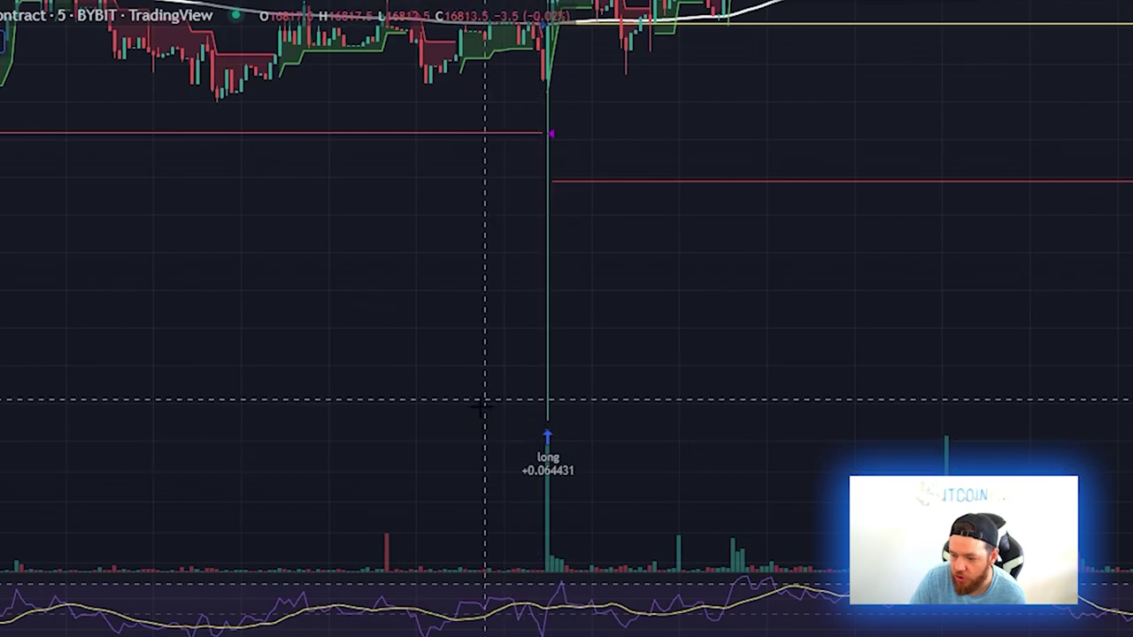
pyautogui.moveTo(484, 400); pyautogui.dragTo(700, 460)
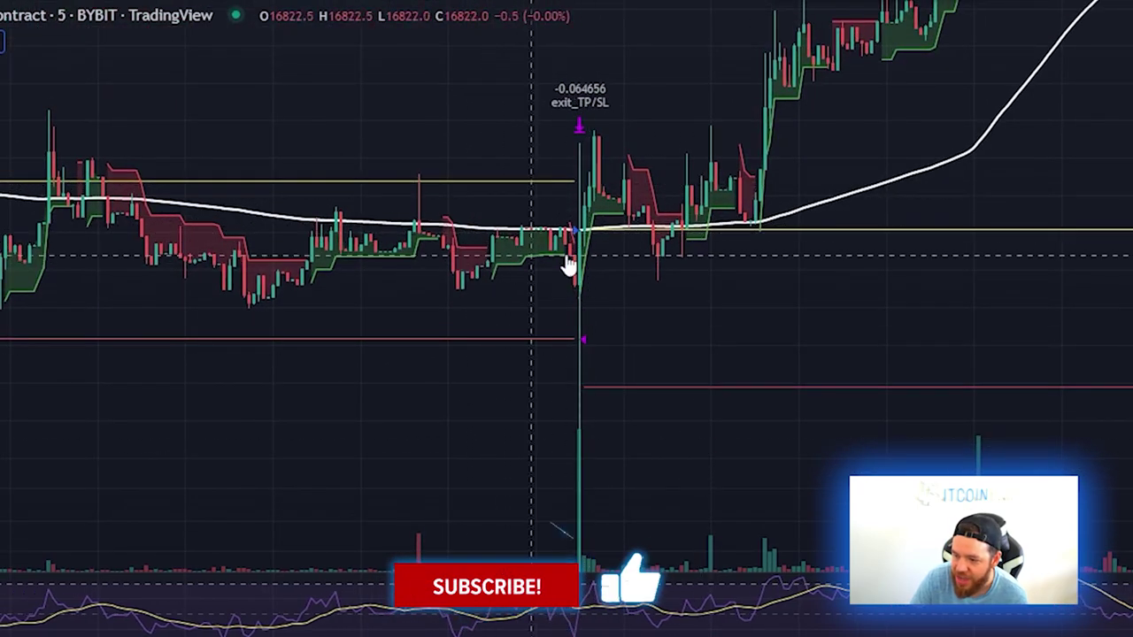
# - Follow the strategy's 8 December long trade to its take-profit exit on 9 December and return to its entry
pyautogui.moveTo(947, 203); pyautogui.dragTo(707, 362)
pyautogui.moveTo(839, 243); pyautogui.dragTo(784, 301)
pyautogui.moveTo(728, 93); pyautogui.dragTo(355, 446)
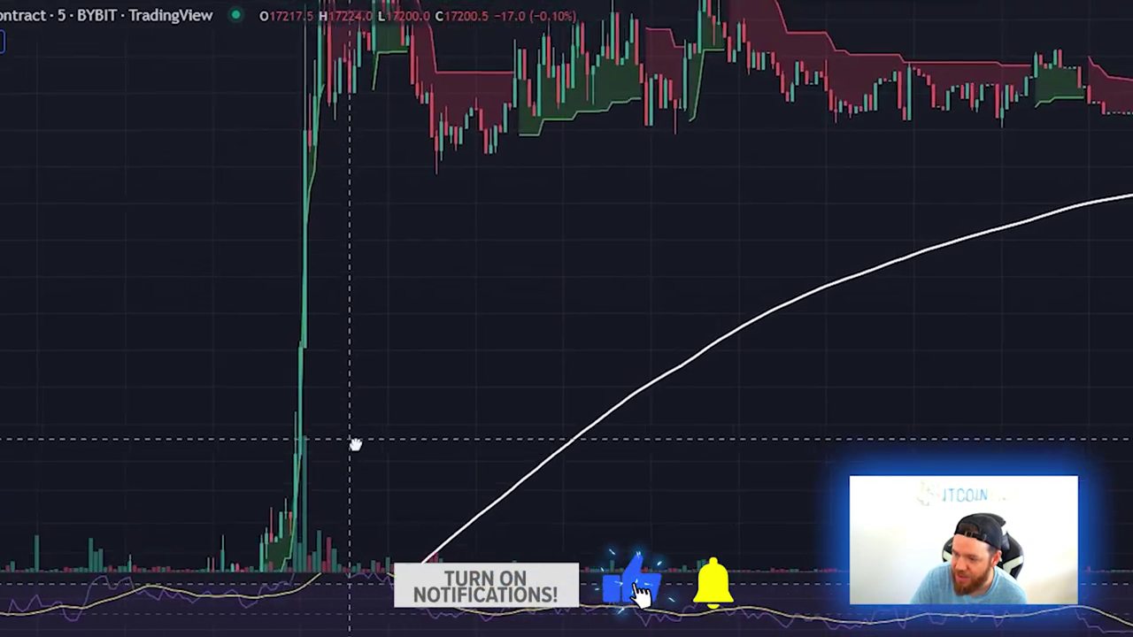
pyautogui.moveTo(410, 208); pyautogui.dragTo(352, 464)
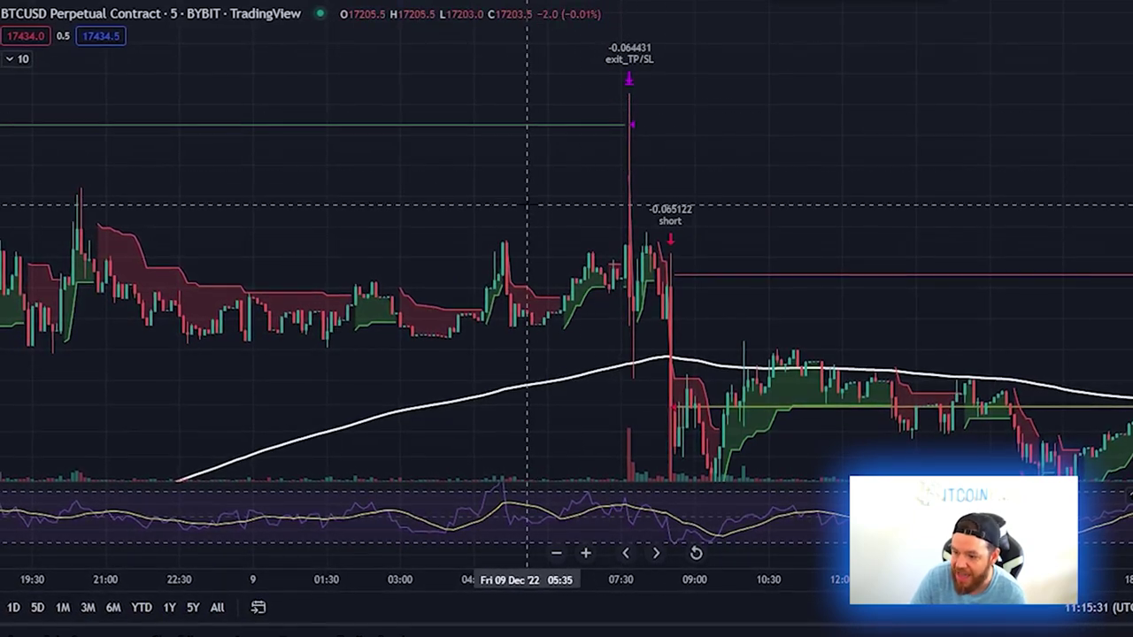
pyautogui.moveTo(395, 230); pyautogui.dragTo(761, 147)
pyautogui.moveTo(392, 325); pyautogui.dragTo(672, 129)
pyautogui.moveTo(536, 226)
pyautogui.mouseDown()
pyautogui.moveTo(723, 45)
pyautogui.moveTo(744, 3)
pyautogui.mouseUp()
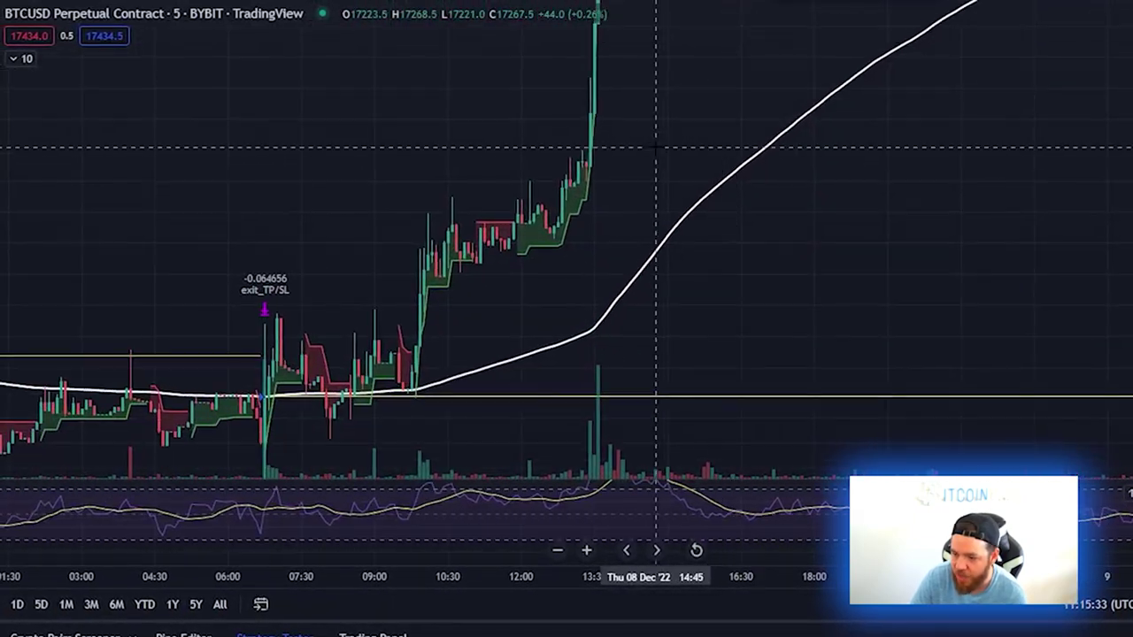
pyautogui.moveTo(419, 349); pyautogui.dragTo(562, 189)
pyautogui.moveTo(387, 291); pyautogui.dragTo(469, 245)
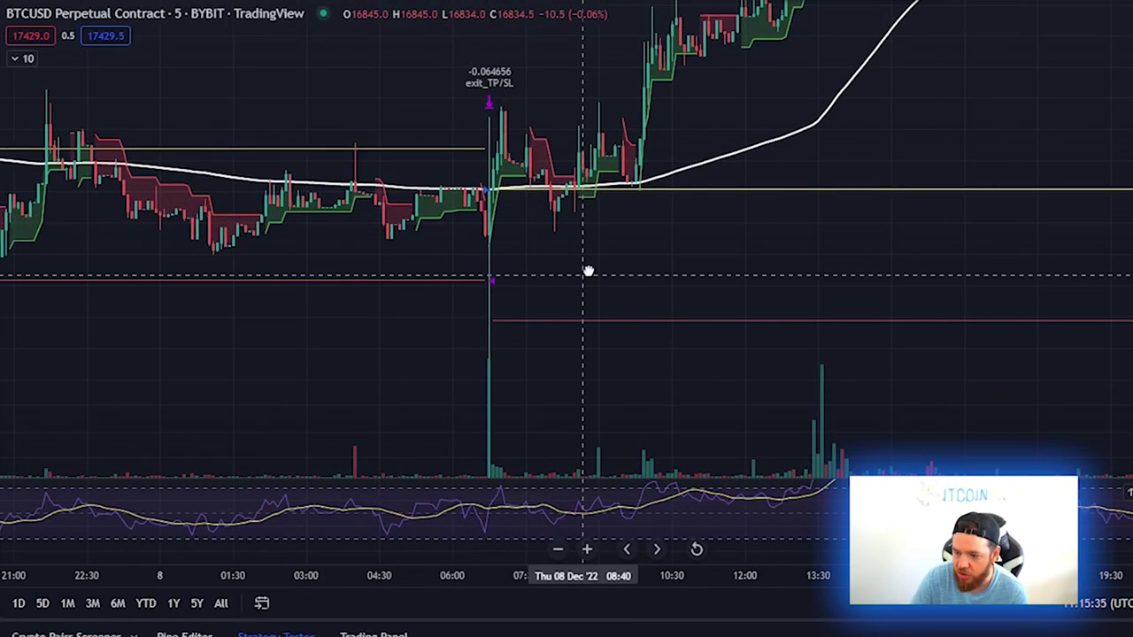
pyautogui.moveTo(587, 271); pyautogui.dragTo(640, 263)
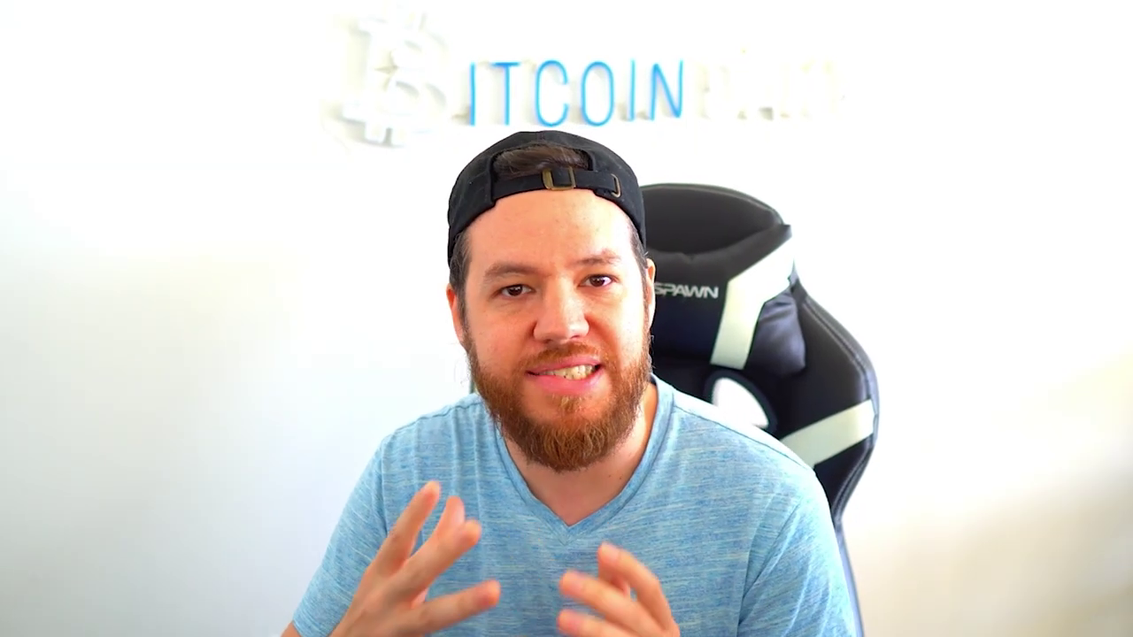
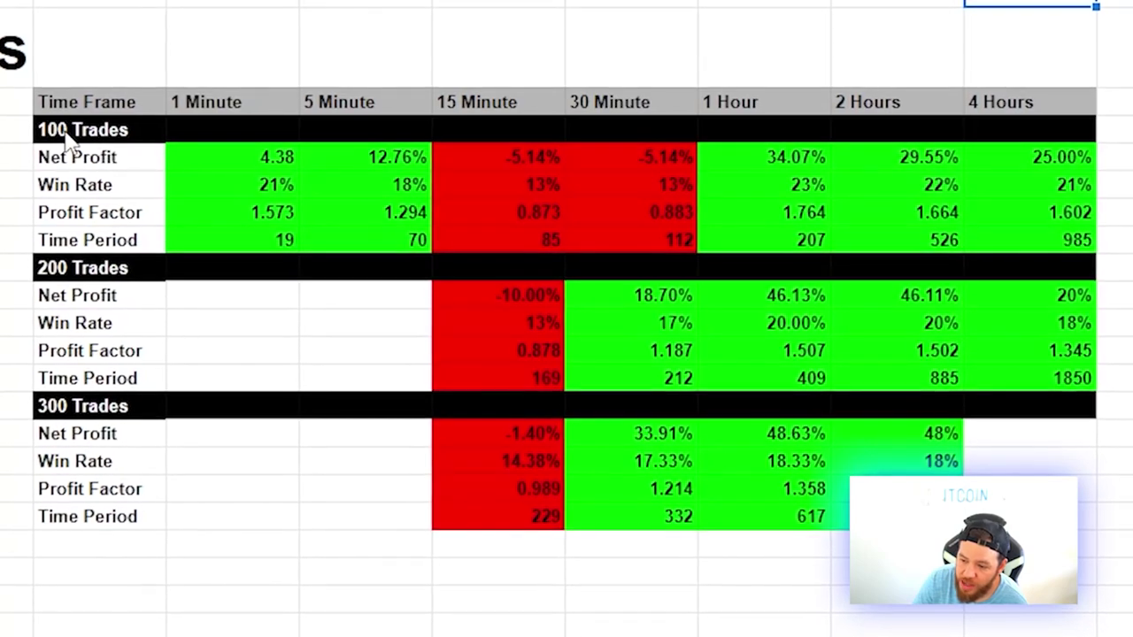
# - In the backtest results spreadsheet, examine the 1 Minute and 5 Minute columns under 100 Trades
pyautogui.click(209, 111)
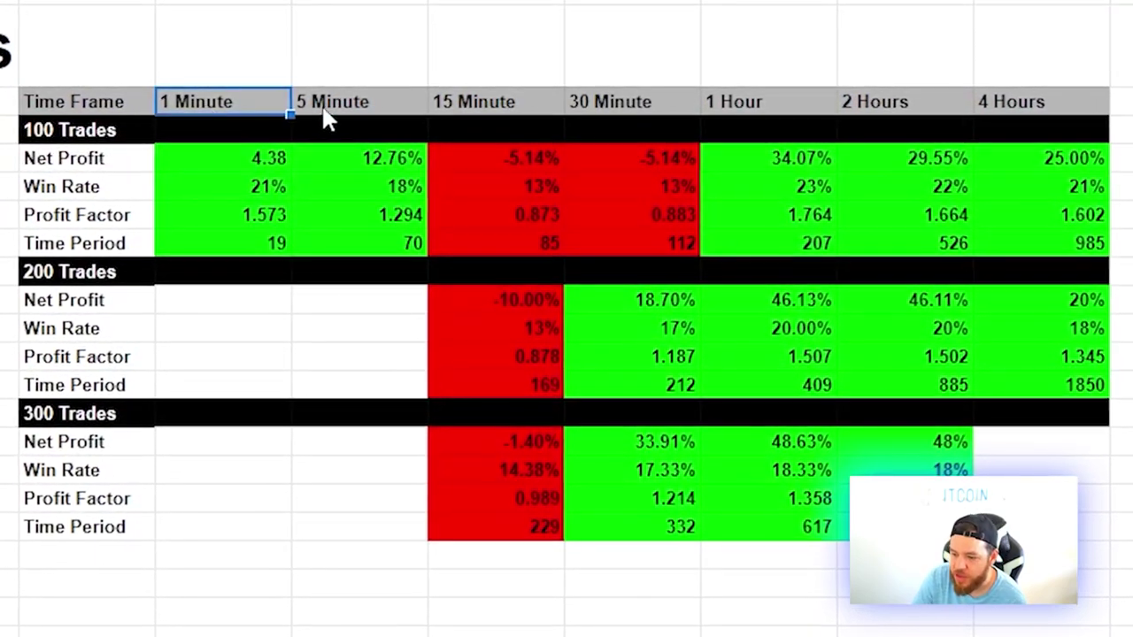
pyautogui.click(349, 106)
pyautogui.click(239, 158)
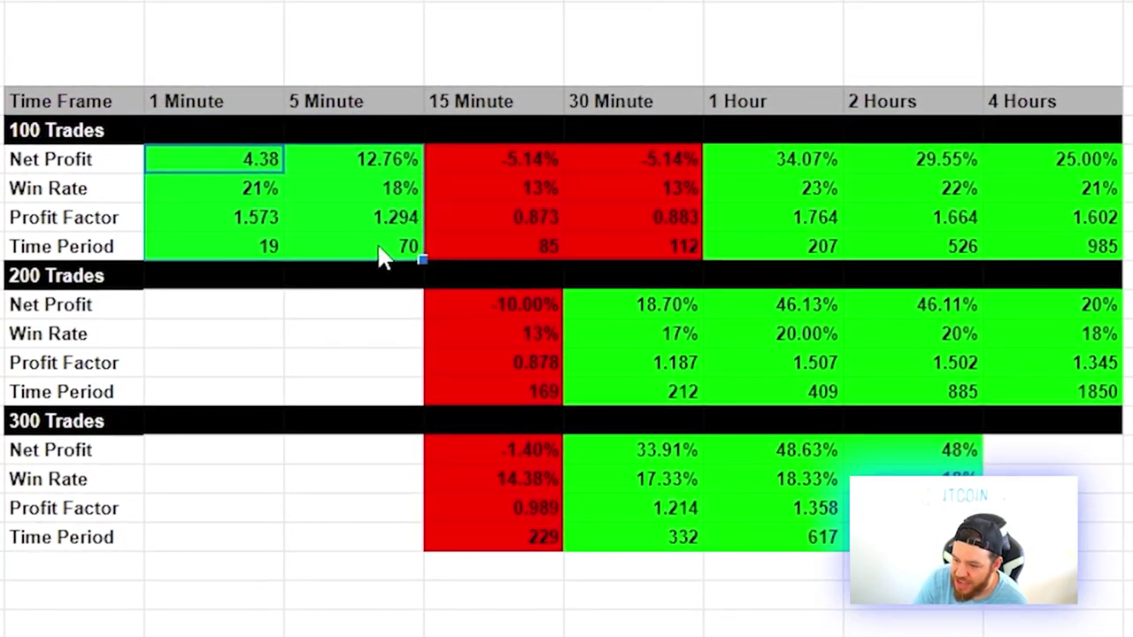
pyautogui.click(376, 246)
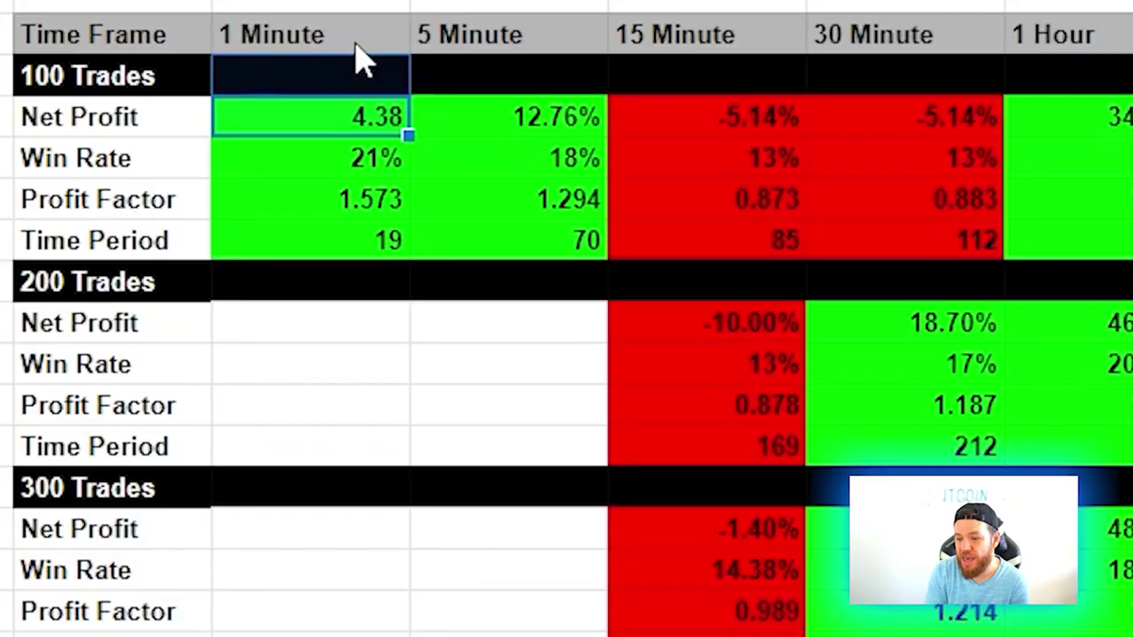
pyautogui.moveTo(366, 56); pyautogui.dragTo(346, 41)
pyautogui.click(346, 40)
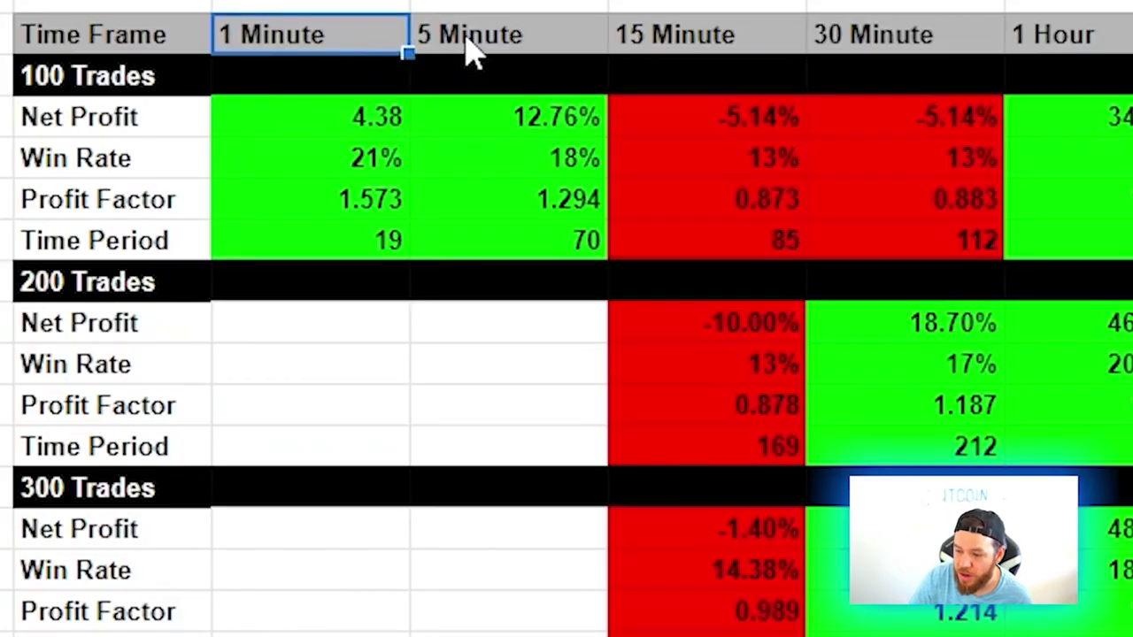
pyautogui.click(468, 51)
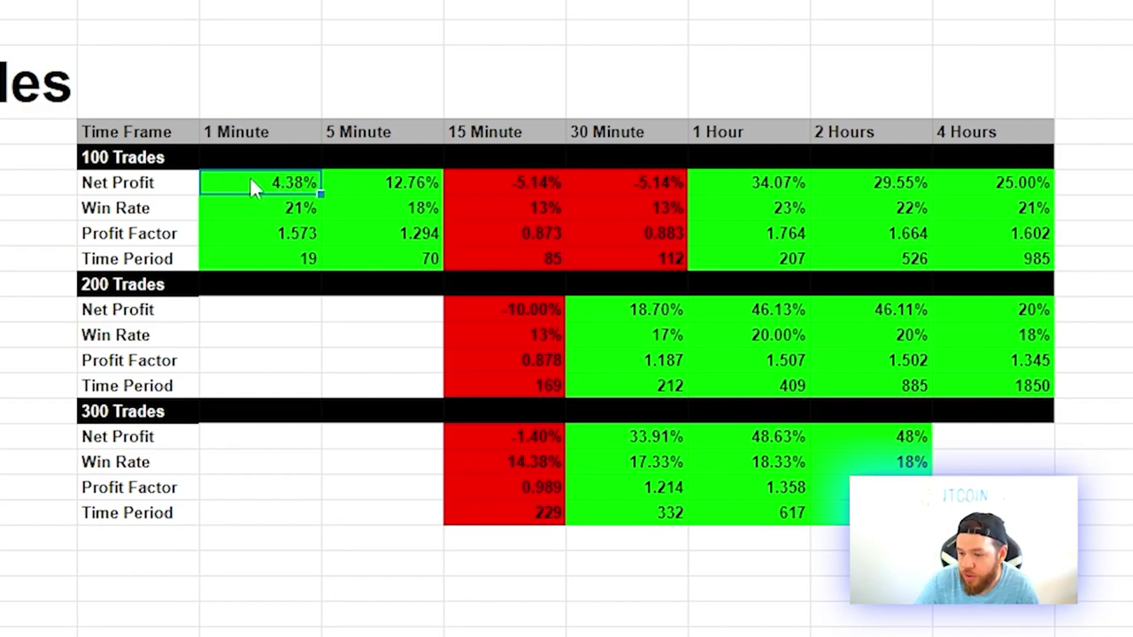
# - Compare the net profit and time period of the 1 Minute and 5 Minute time frames for 100 trades
pyautogui.click(274, 255)
pyautogui.click(411, 184)
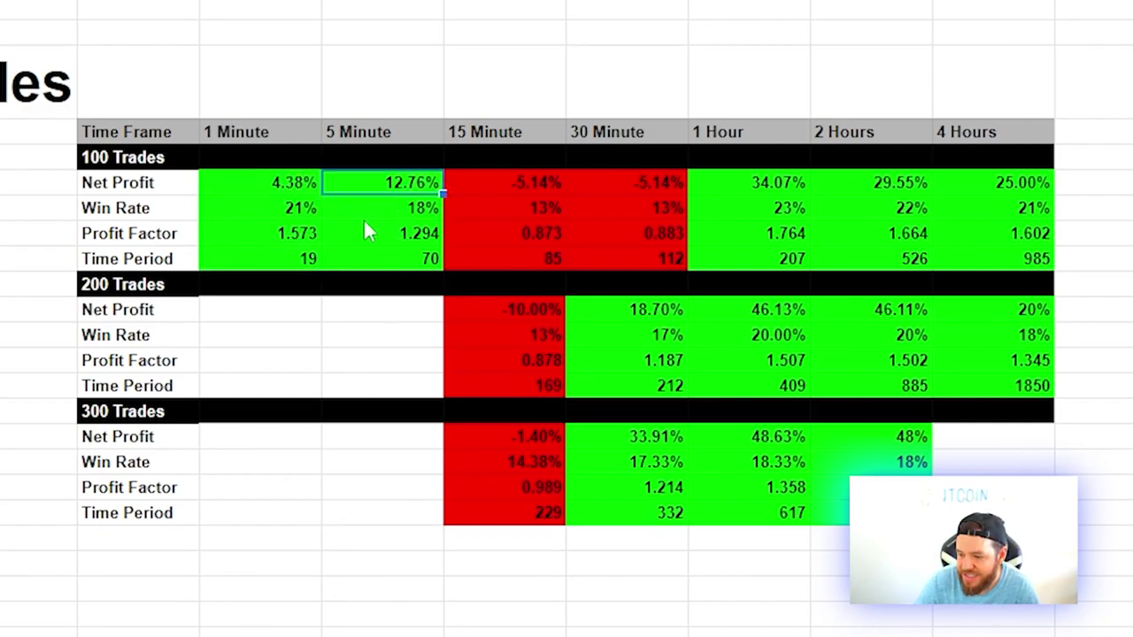
pyautogui.click(241, 135)
pyautogui.click(329, 131)
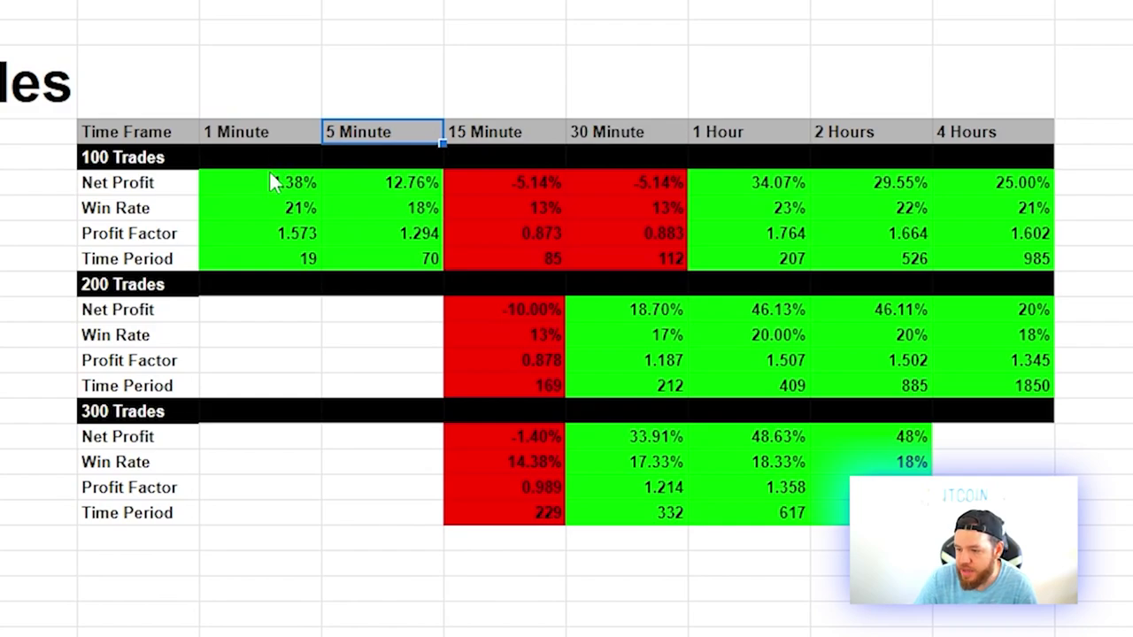
pyautogui.click(381, 258)
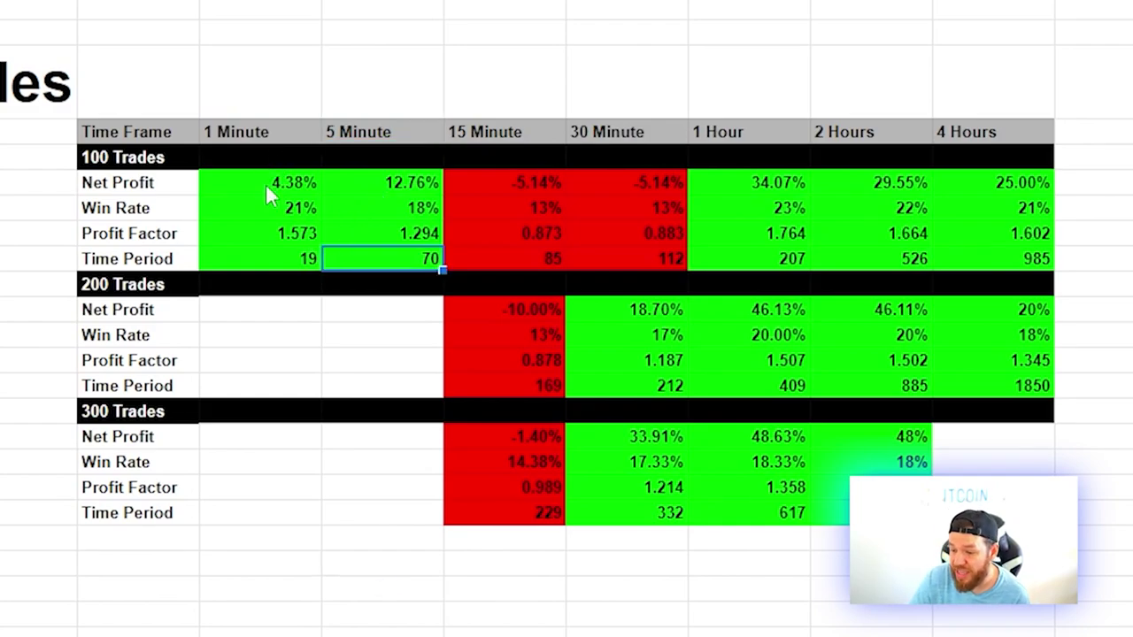
# - Compare the 100-trade win rates across all time frames from 1 Minute to 4 Hours
pyautogui.click(283, 208)
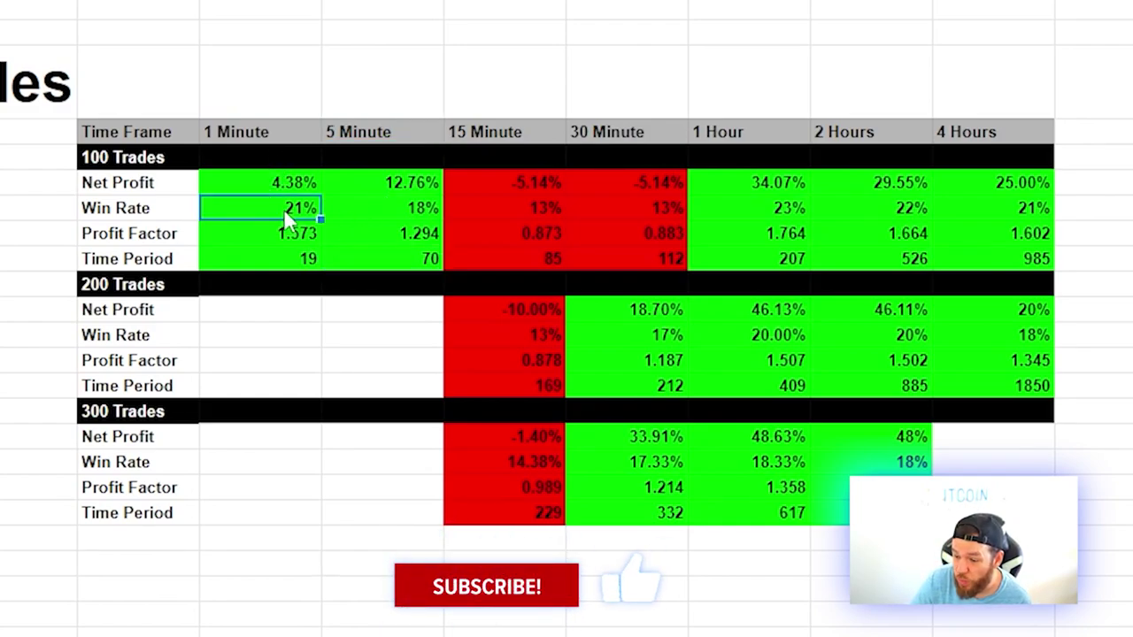
pyautogui.click(397, 209)
pyautogui.click(533, 211)
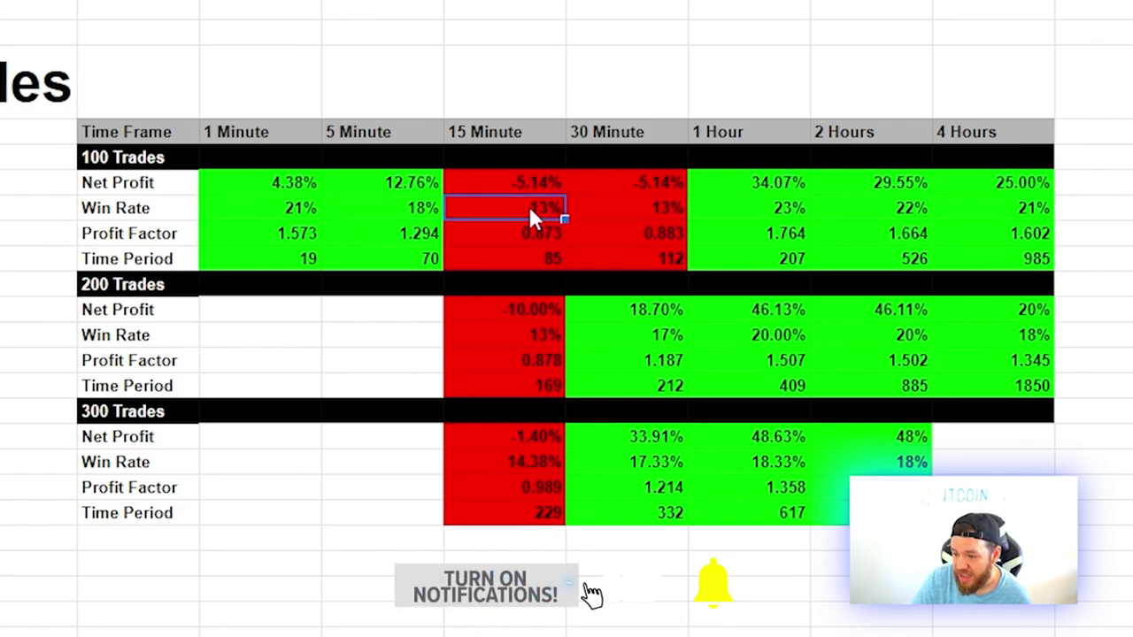
pyautogui.click(630, 209)
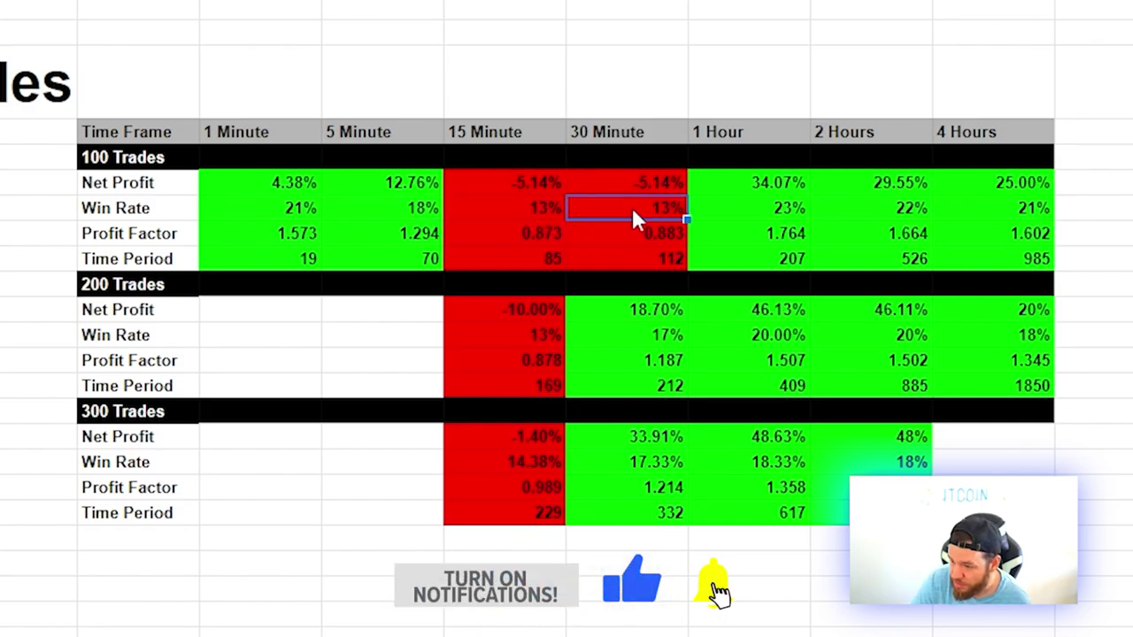
pyautogui.click(779, 213)
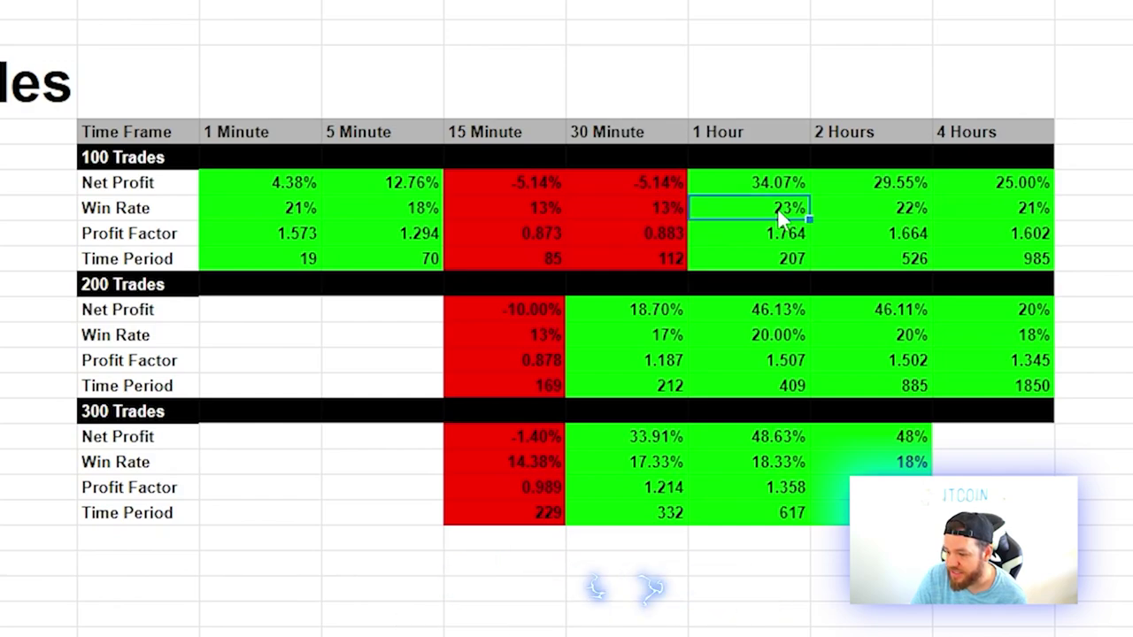
pyautogui.click(866, 220)
pyautogui.click(1011, 218)
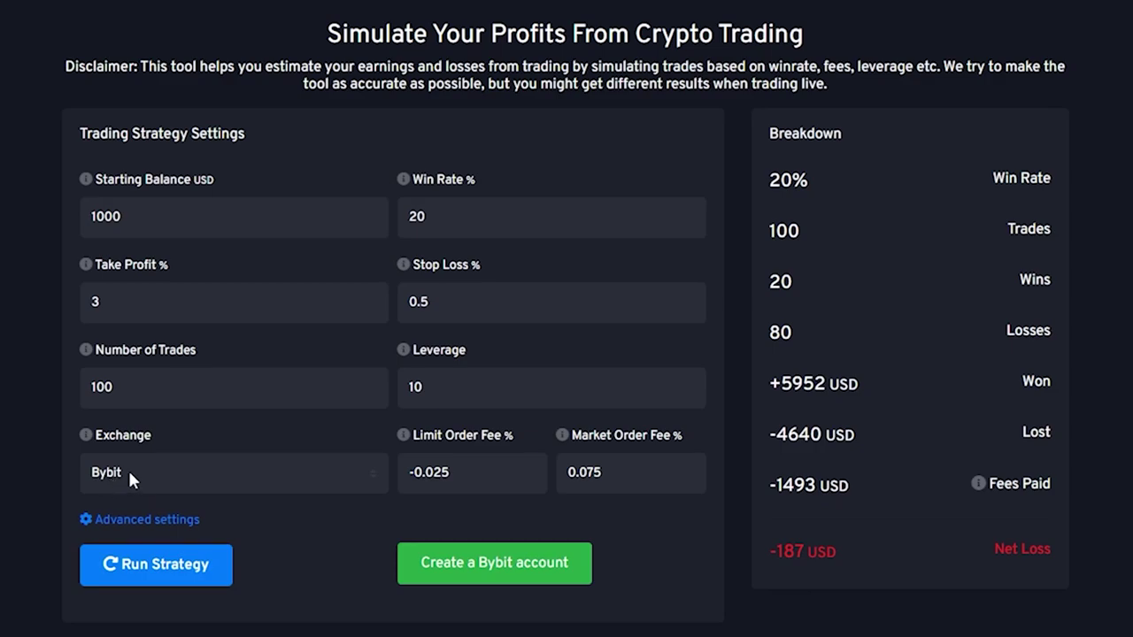
# - In the crypto profit simulator, review the Bybit order fees and run the strategy with a 20% win rate, 3% take profit and 0.5% stop loss
pyautogui.moveTo(451, 448)
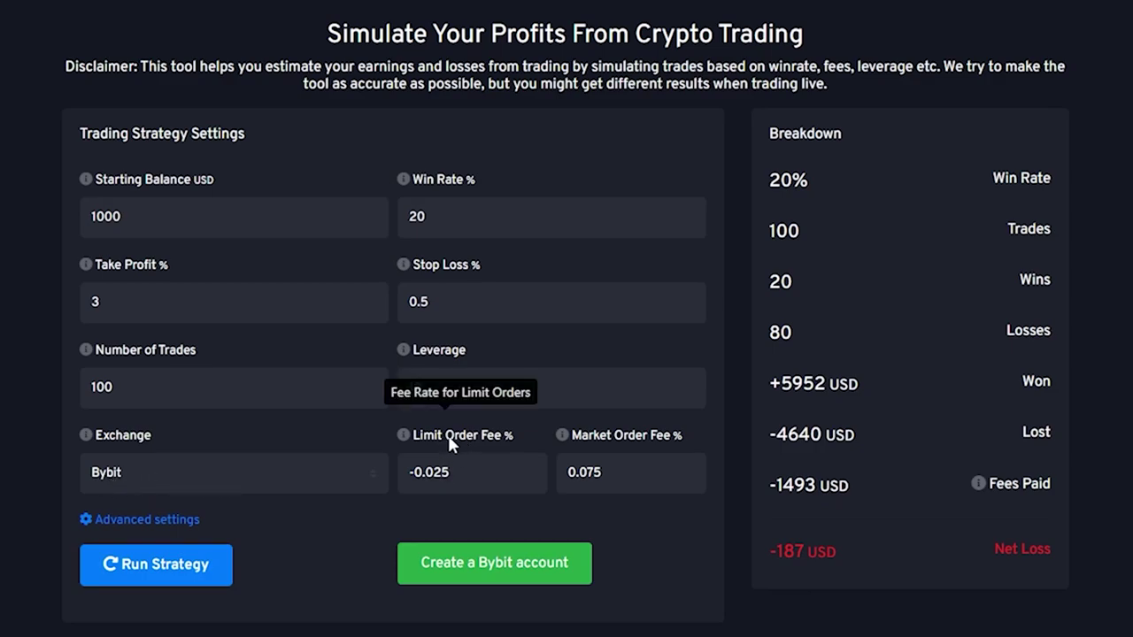
pyautogui.moveTo(602, 442)
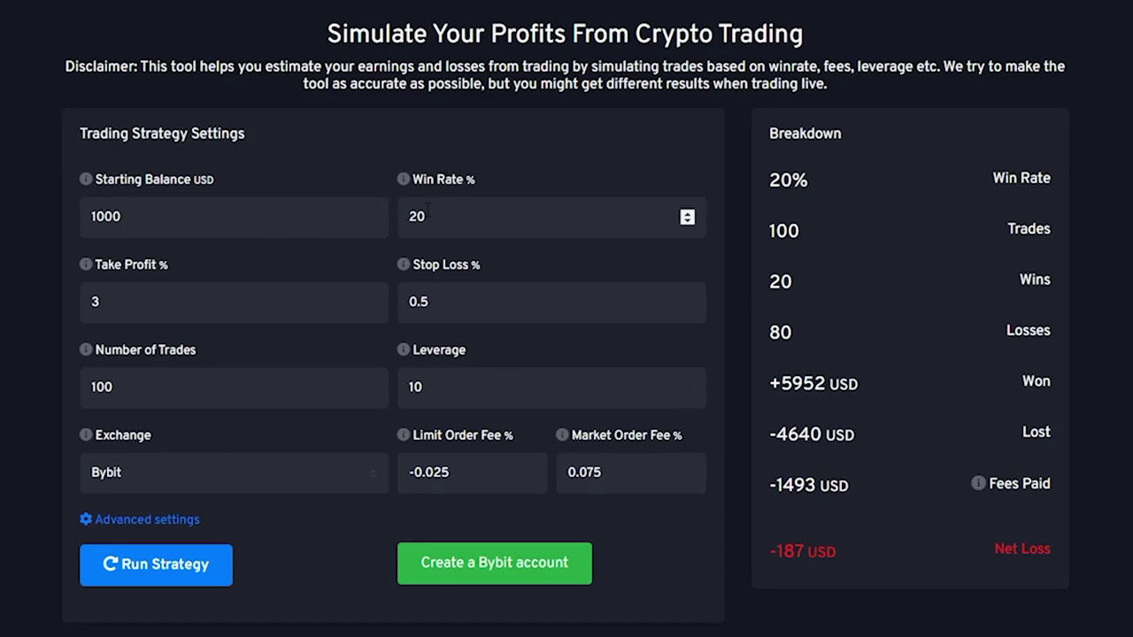
pyautogui.moveTo(130, 269)
pyautogui.click(147, 568)
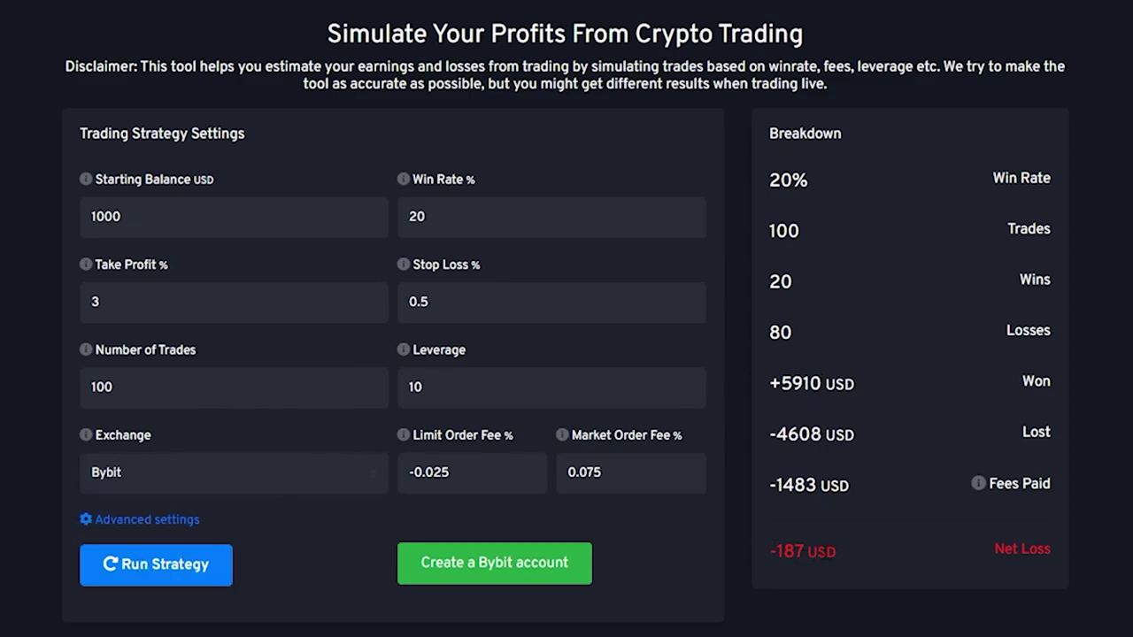
# - Review the breakdown of the 20% win-rate run: amounts won and lost, fees paid and net loss
pyautogui.tripleClick(832, 551)
pyautogui.click(773, 394)
pyautogui.moveTo(768, 389); pyautogui.dragTo(861, 379)
pyautogui.click(859, 383)
pyautogui.moveTo(768, 490)
pyautogui.mouseDown()
pyautogui.moveTo(849, 483)
pyautogui.moveTo(777, 484)
pyautogui.mouseUp()
pyautogui.click(832, 484)
pyautogui.moveTo(849, 484); pyautogui.dragTo(767, 490)
pyautogui.moveTo(851, 435); pyautogui.dragTo(767, 434)
pyautogui.click(771, 448)
pyautogui.moveTo(804, 551); pyautogui.dragTo(777, 551)
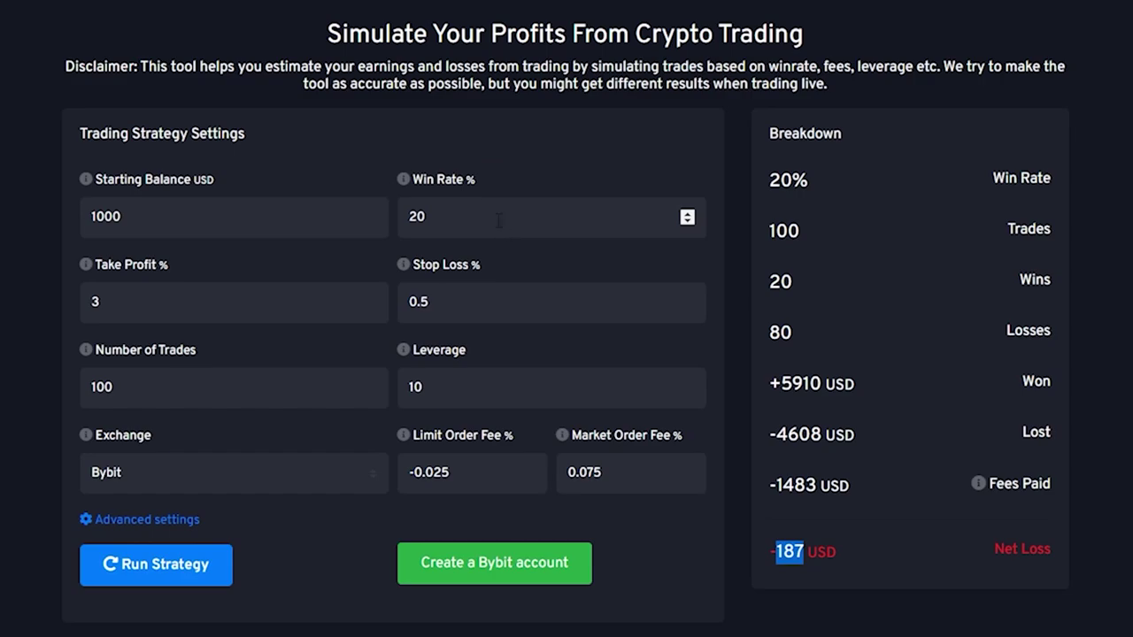
# - Set the win rate to 21%, rerun the strategy simulation and check the net profit figure
pyautogui.click(687, 214)
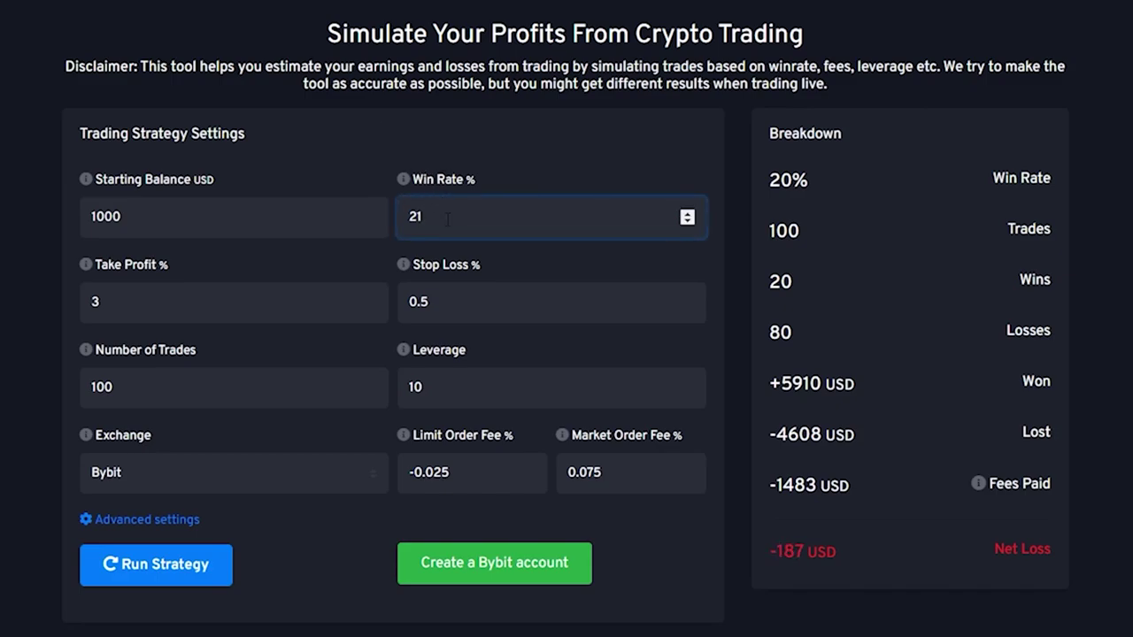
pyautogui.click(162, 572)
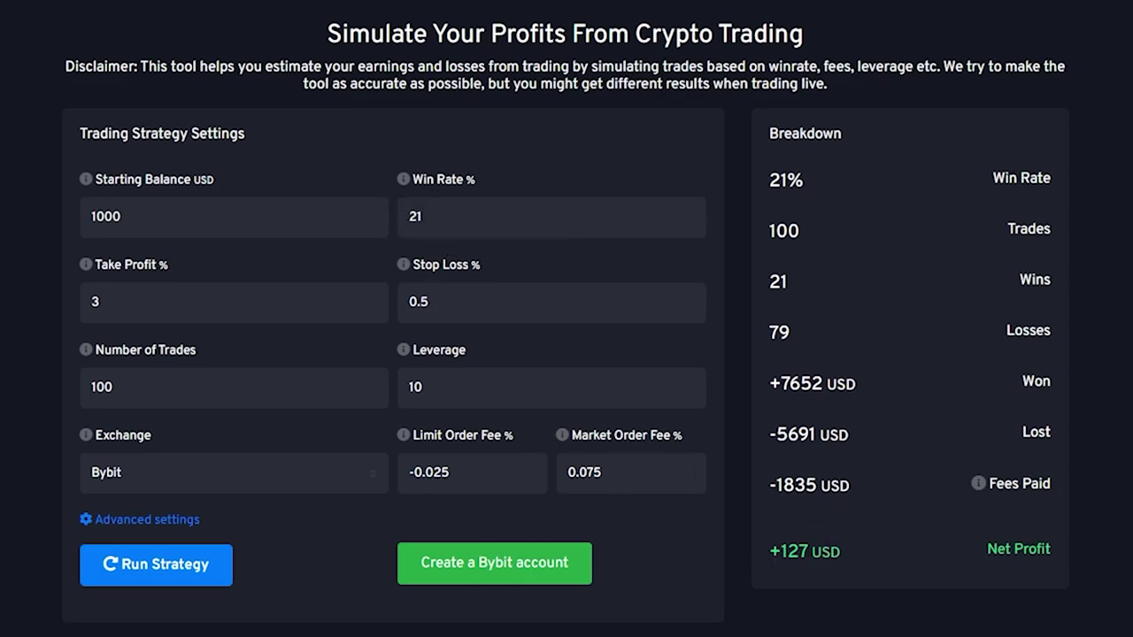
pyautogui.moveTo(809, 551); pyautogui.dragTo(772, 552)
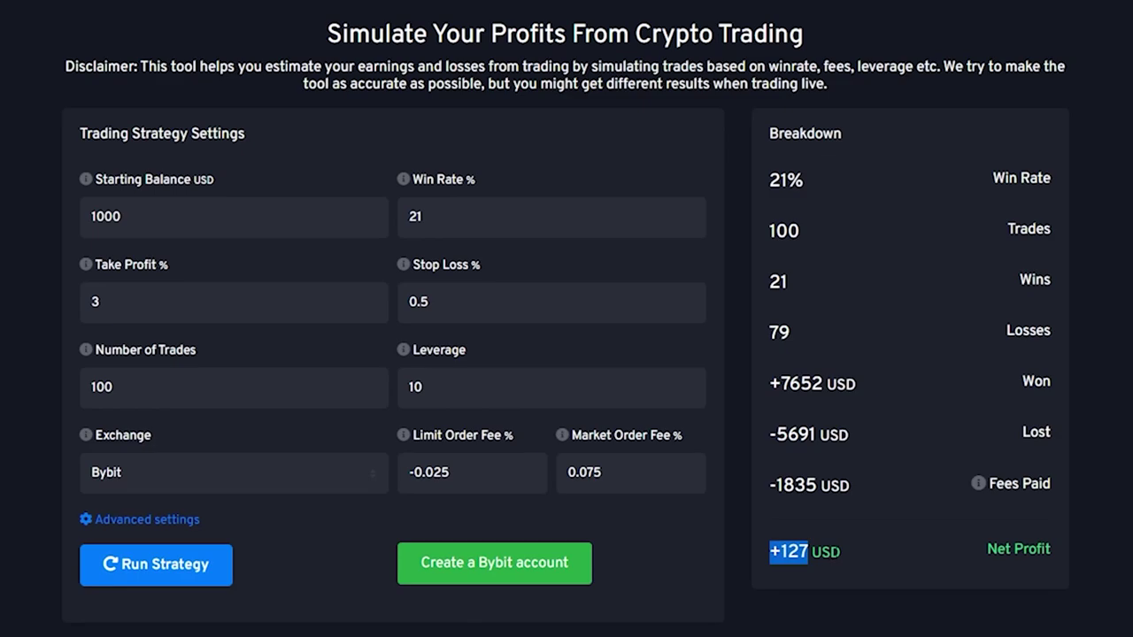
pyautogui.click(788, 552)
# - Compare the won, lost and fees paid amounts with the net profit for the 21% win-rate run
pyautogui.moveTo(780, 383)
pyautogui.mouseDown()
pyautogui.moveTo(801, 383)
pyautogui.moveTo(838, 434)
pyautogui.moveTo(800, 384)
pyautogui.moveTo(771, 384)
pyautogui.mouseUp()
pyautogui.click(841, 434)
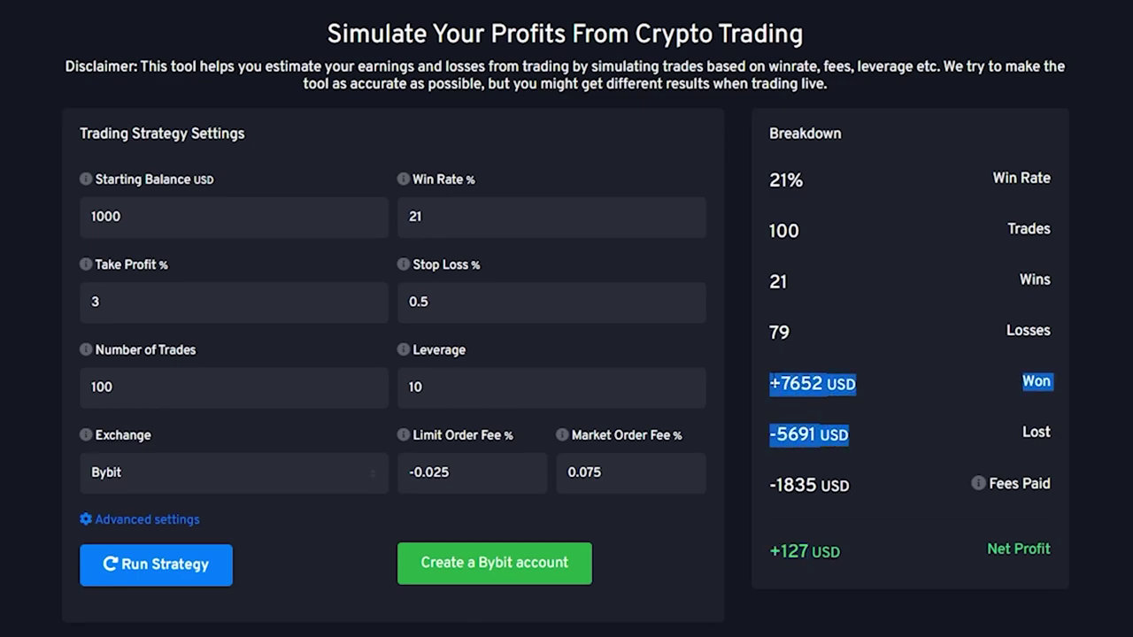
pyautogui.click(786, 403)
pyautogui.tripleClick(789, 384)
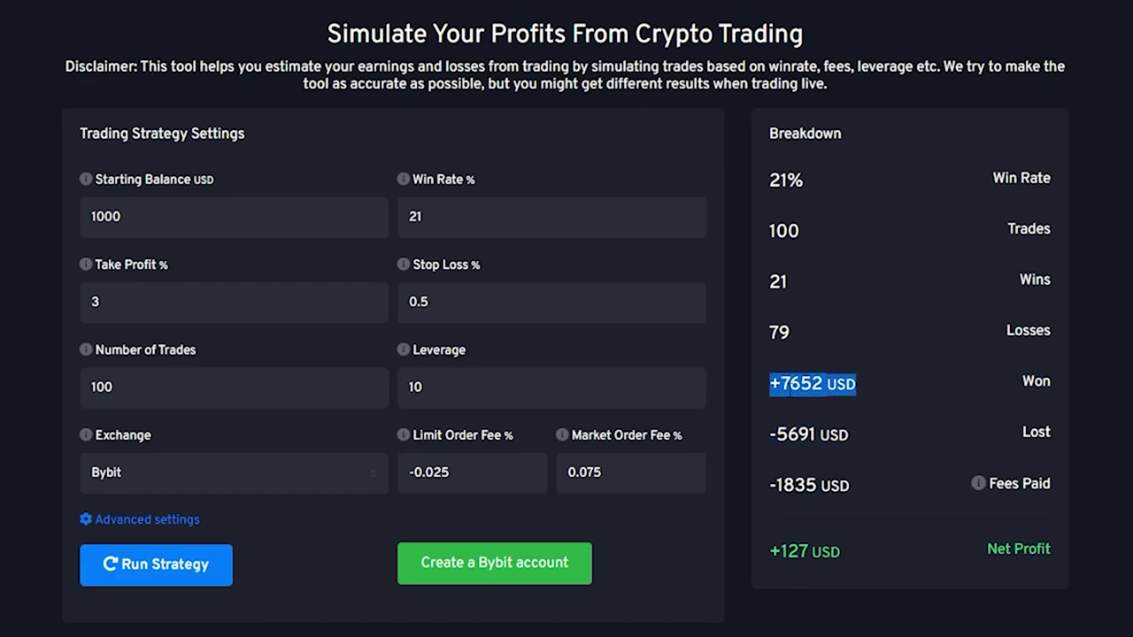
pyautogui.tripleClick(789, 384)
pyautogui.tripleClick(793, 435)
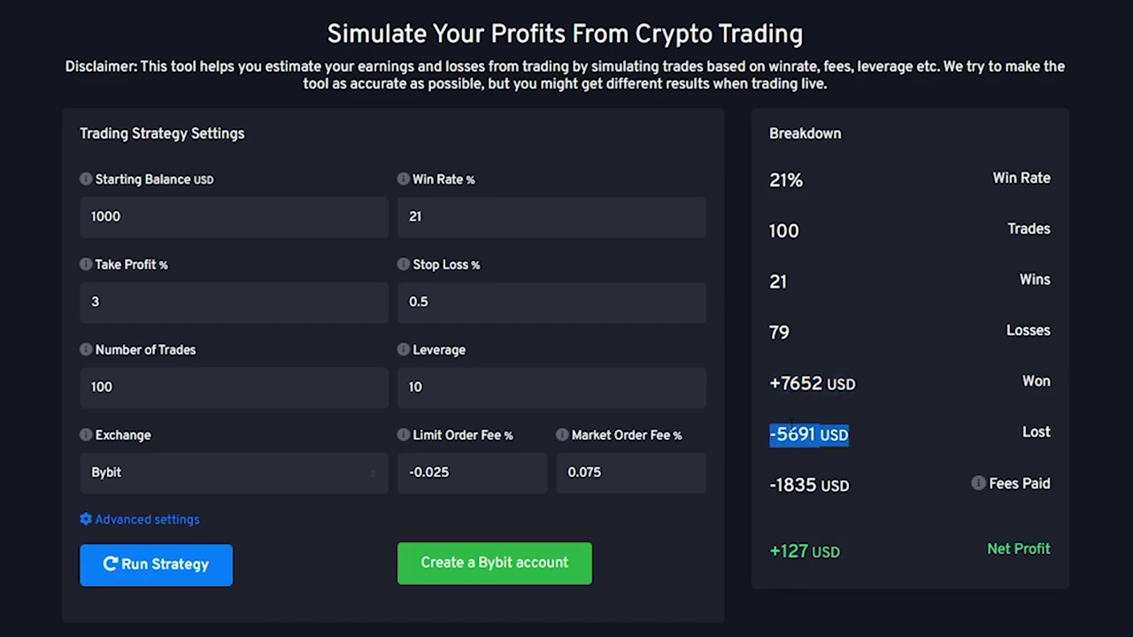
pyautogui.tripleClick(793, 485)
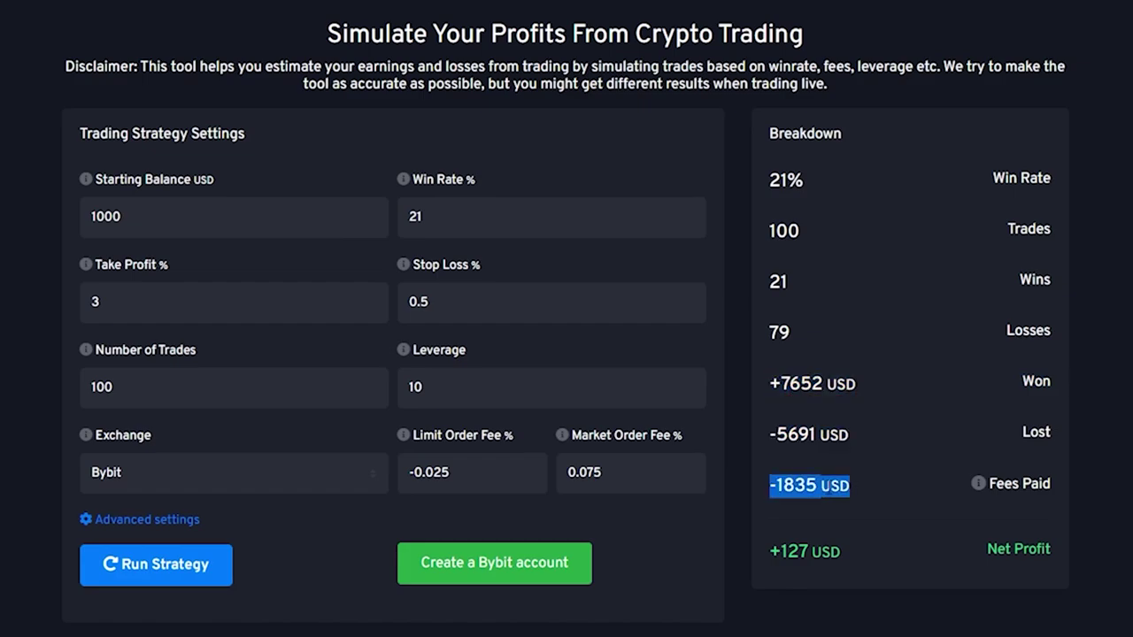
pyautogui.tripleClick(793, 485)
pyautogui.click(832, 478)
pyautogui.moveTo(841, 552); pyautogui.dragTo(767, 552)
pyautogui.click(769, 553)
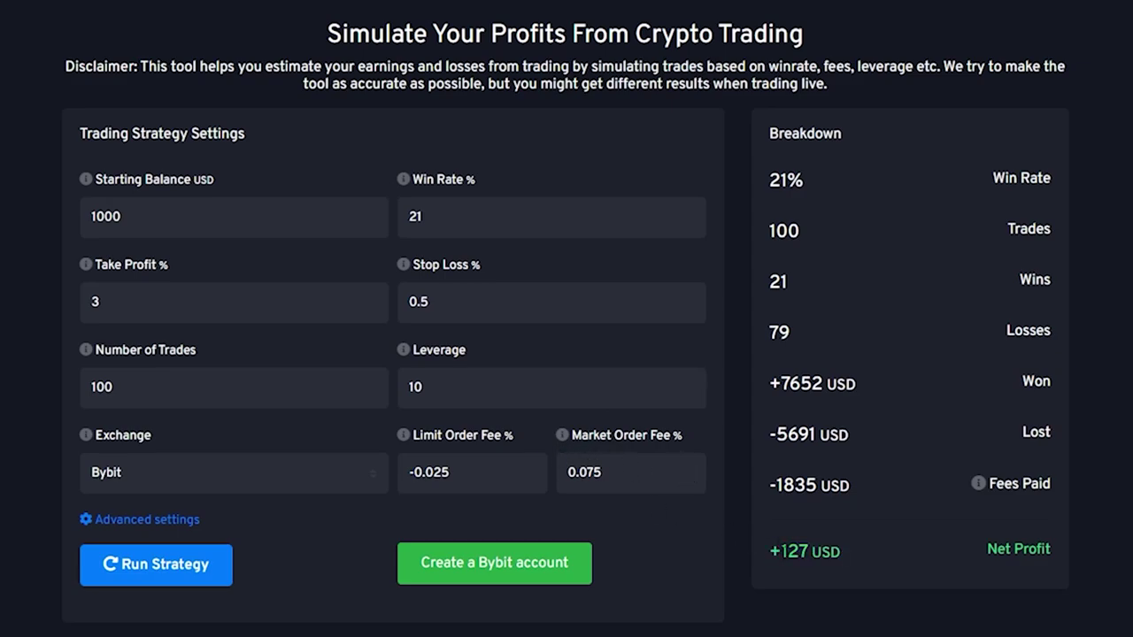
# - Rerun the strategy simulation with the win rate at 22%, and again with the win rate at 25%
pyautogui.click(688, 213)
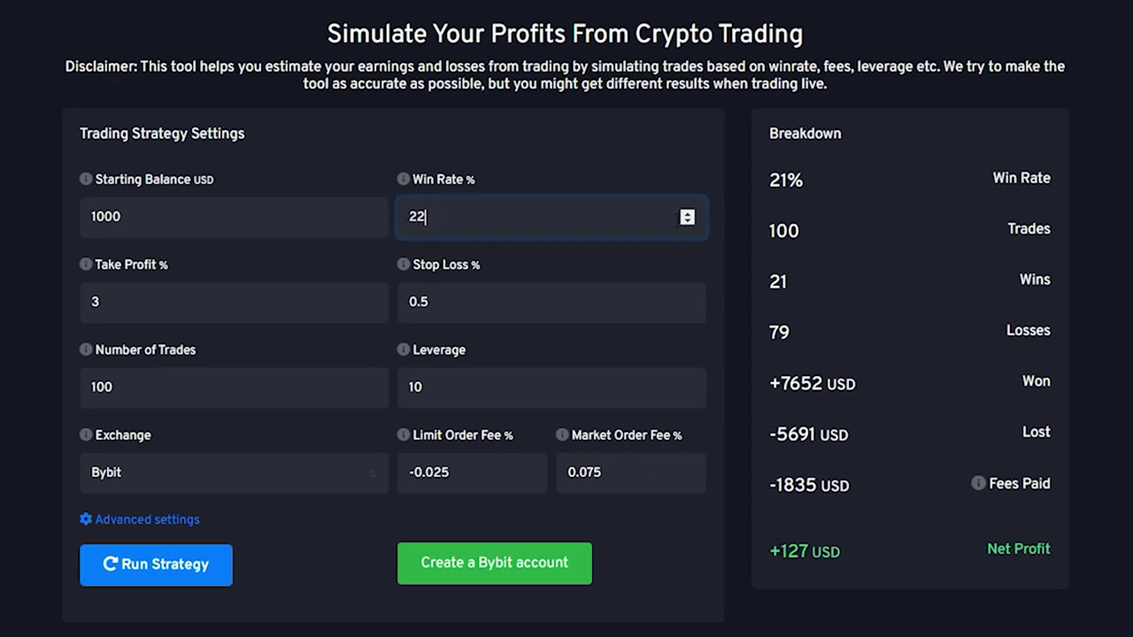
pyautogui.click(174, 574)
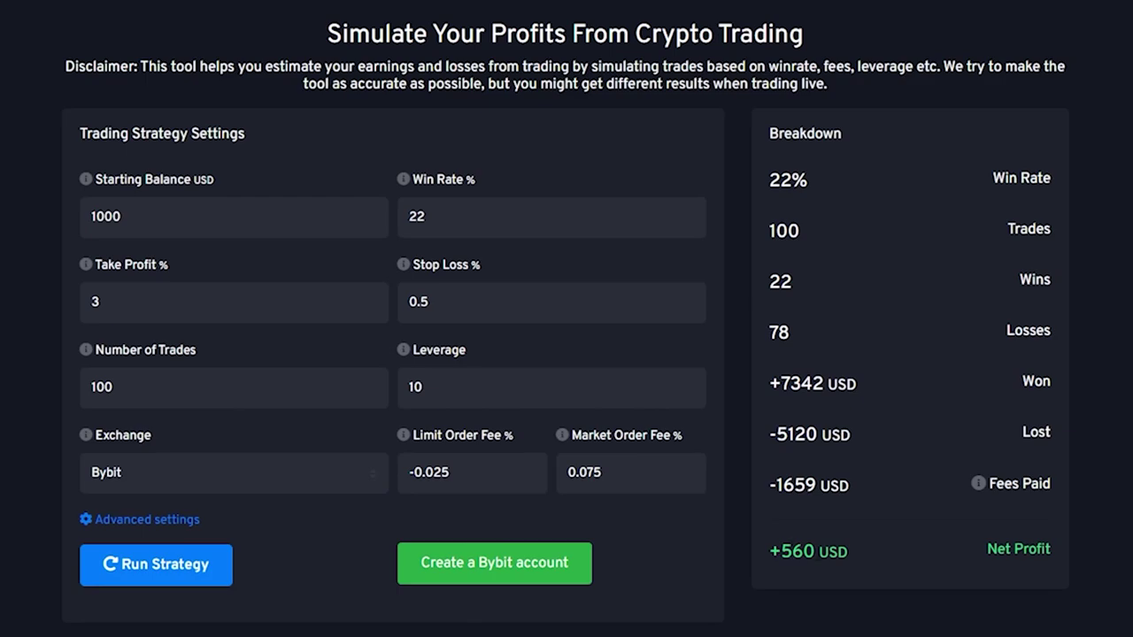
pyautogui.click(688, 214)
pyautogui.click(688, 213)
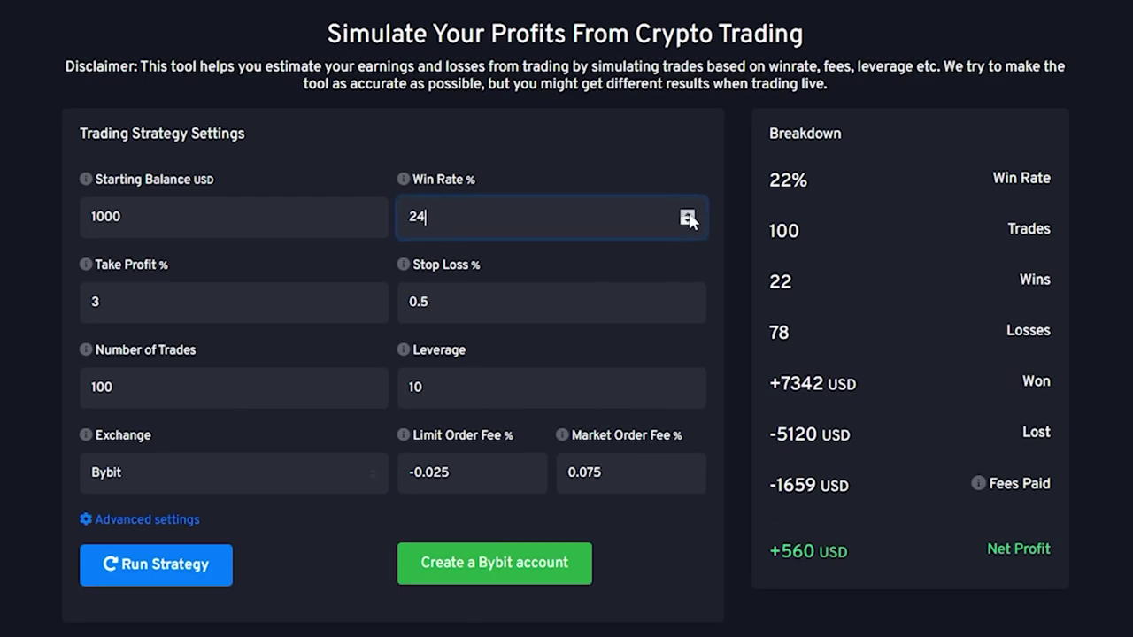
pyautogui.click(688, 213)
pyautogui.click(163, 575)
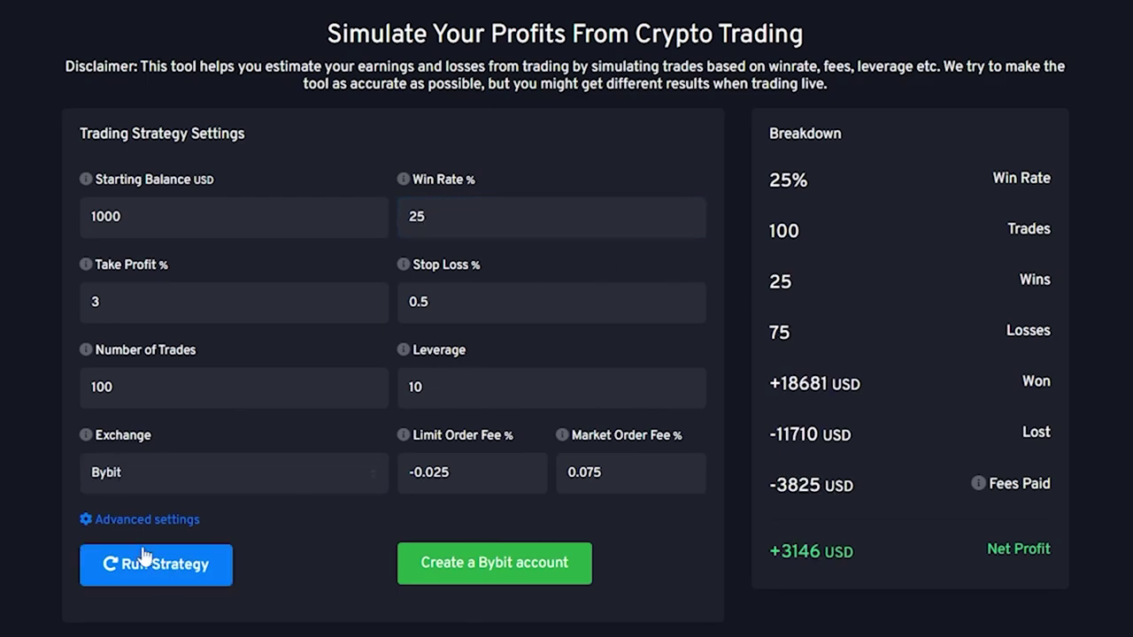
# - Check the net profit of the 25% win-rate run, then the 100-trade results for 1 hour and 5 minutes in the spreadsheet
pyautogui.moveTo(823, 551); pyautogui.dragTo(767, 551)
pyautogui.click(768, 551)
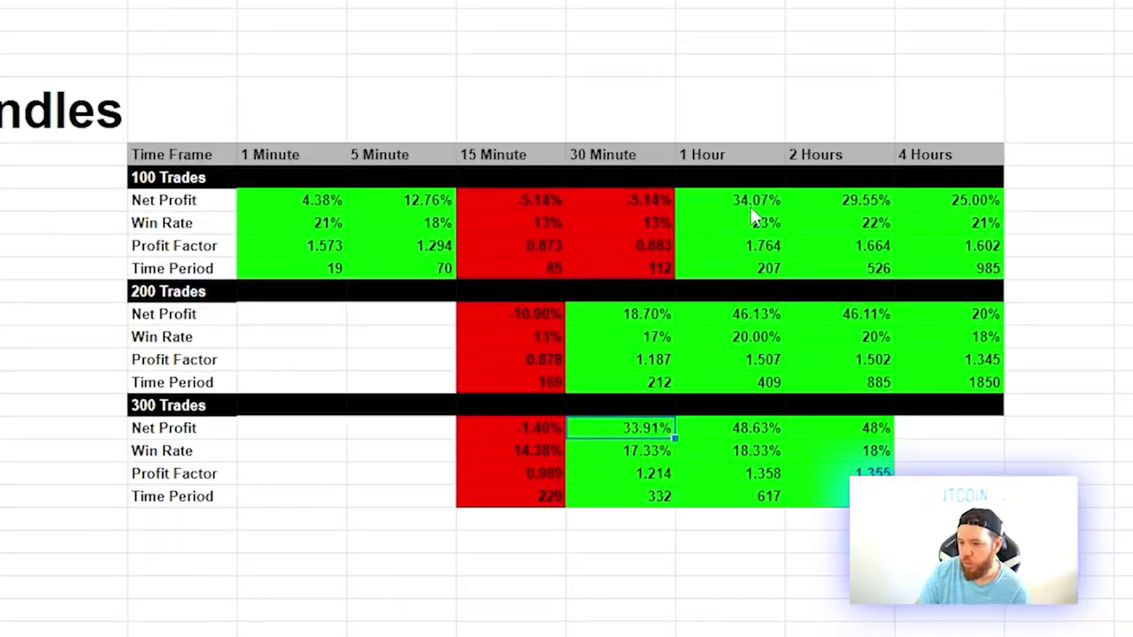
pyautogui.click(750, 206)
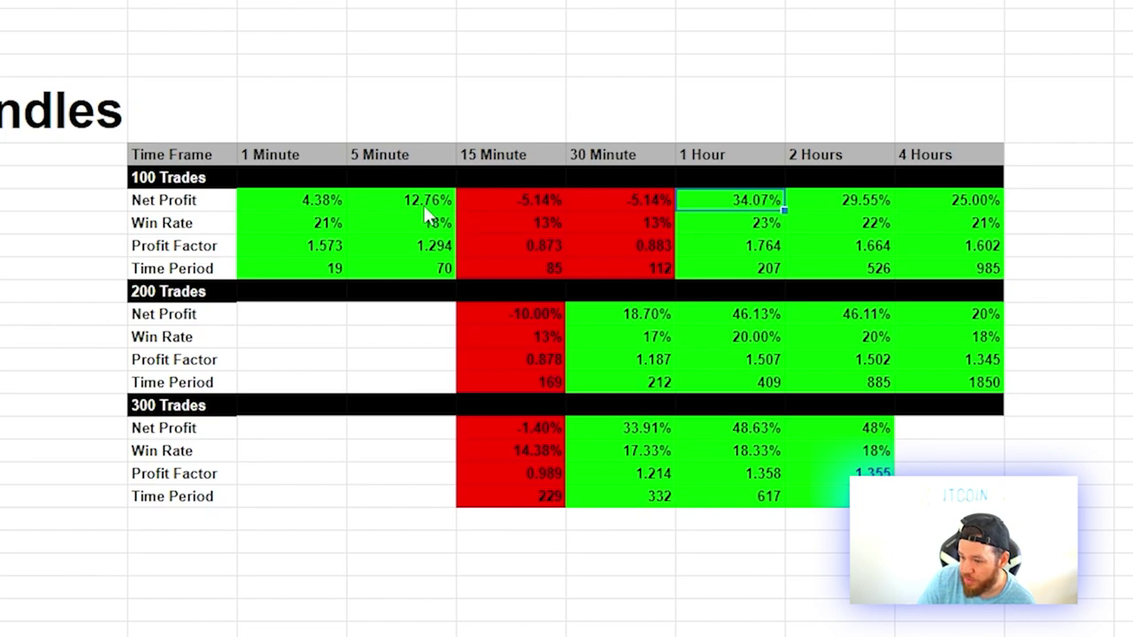
pyautogui.click(400, 207)
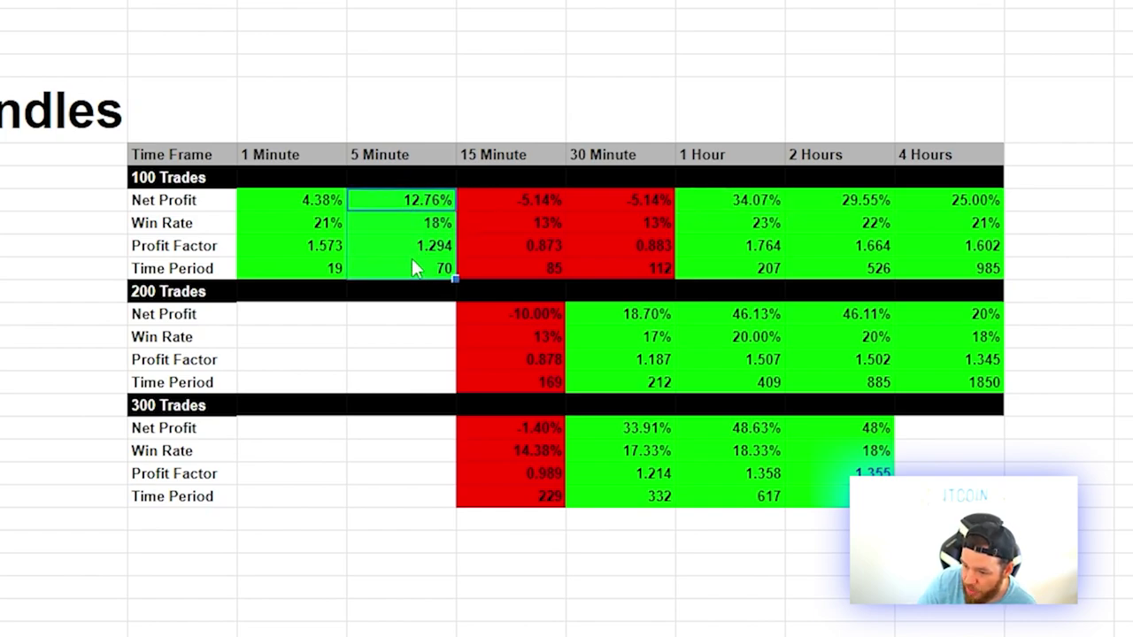
pyautogui.click(440, 270)
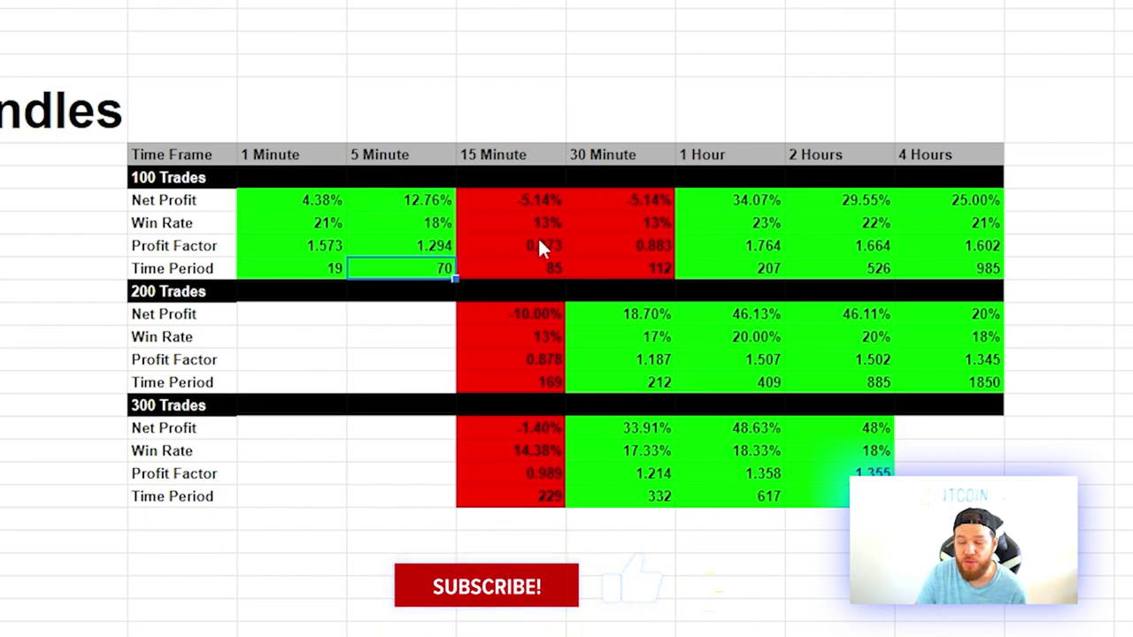
# - Compare the 1-hour net profit and win rate across the 100, 200 and 300 trade blocks of the backtest table
pyautogui.click(769, 206)
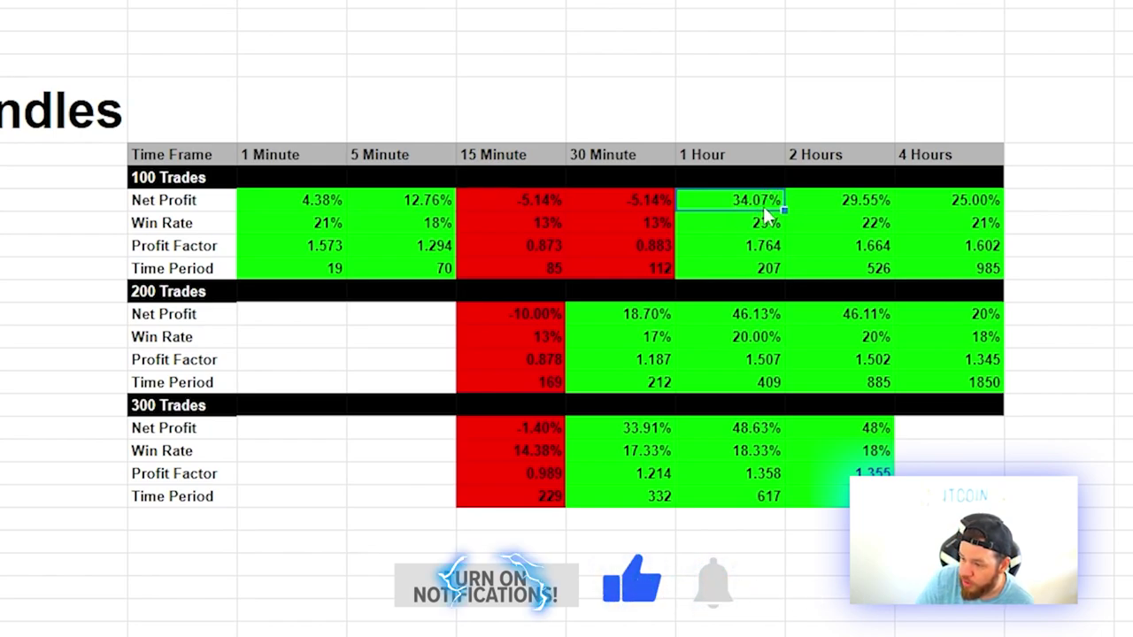
pyautogui.click(761, 227)
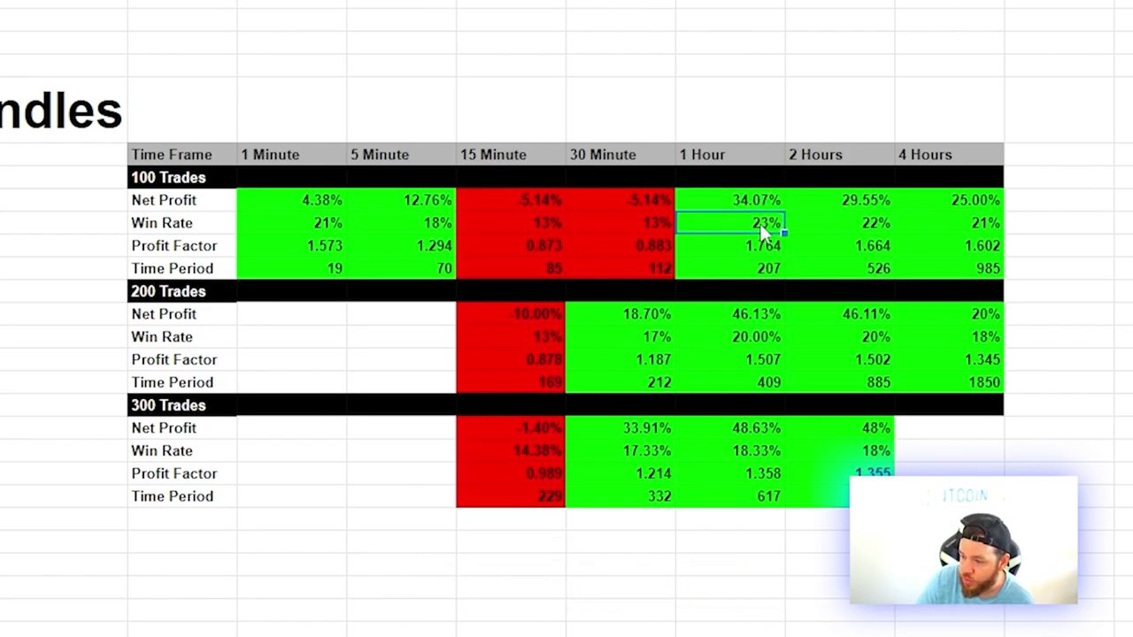
pyautogui.click(755, 316)
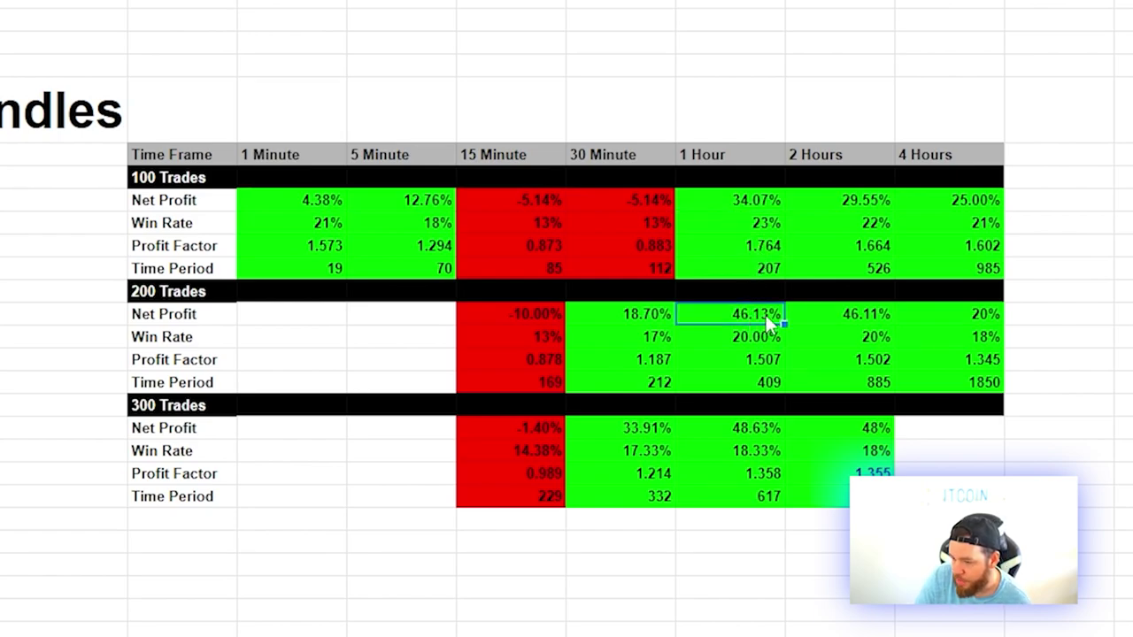
pyautogui.click(752, 338)
pyautogui.click(751, 432)
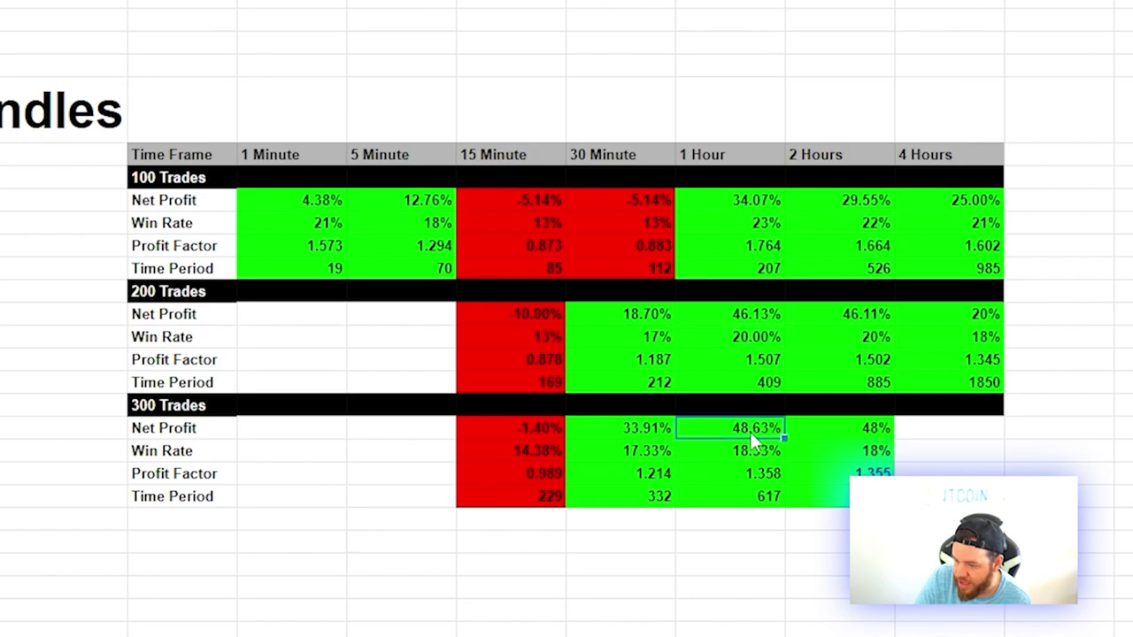
pyautogui.click(762, 455)
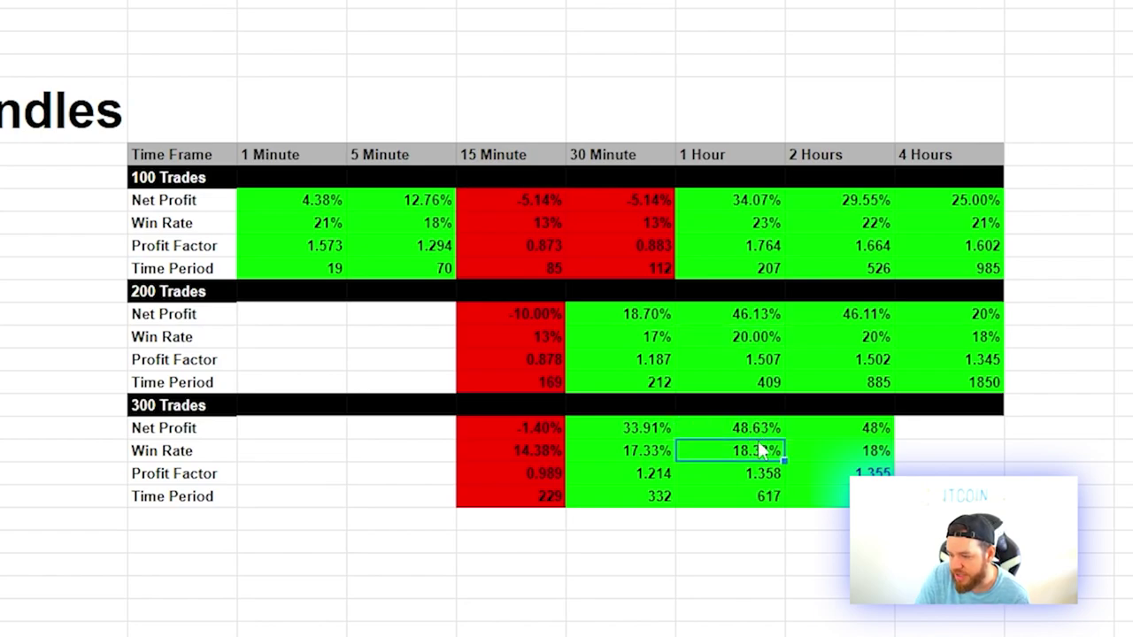
pyautogui.click(749, 318)
pyautogui.moveTo(764, 431); pyautogui.dragTo(770, 500)
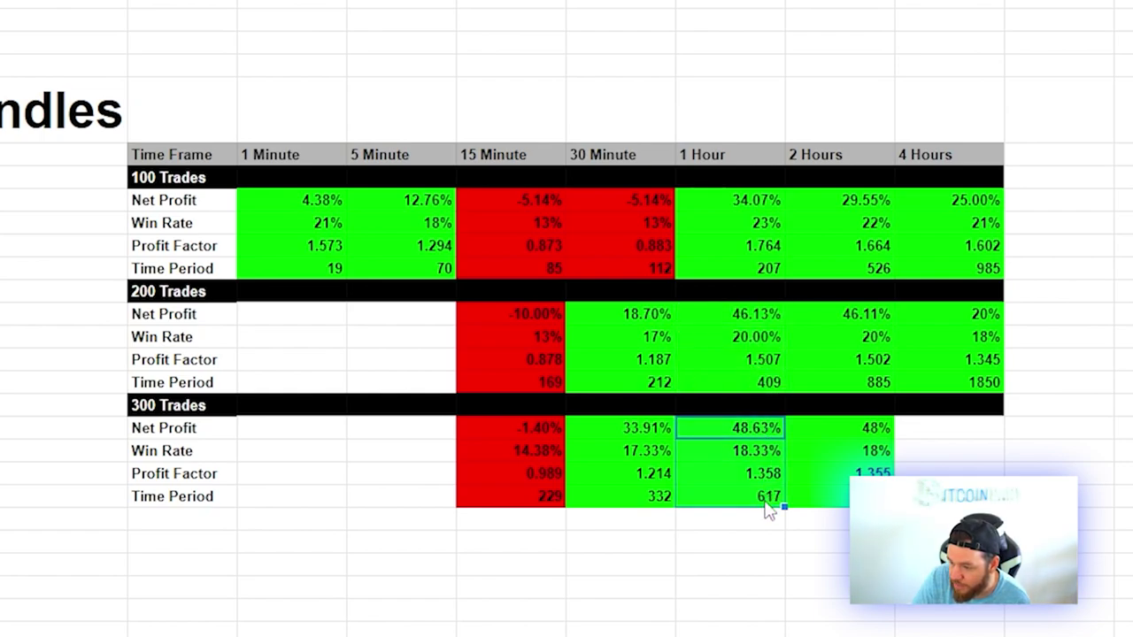
# - Rerun the profit simulation with the 1-hour, 100-trade win rate of 23% and check its net profit
pyautogui.click(756, 200)
pyautogui.click(757, 226)
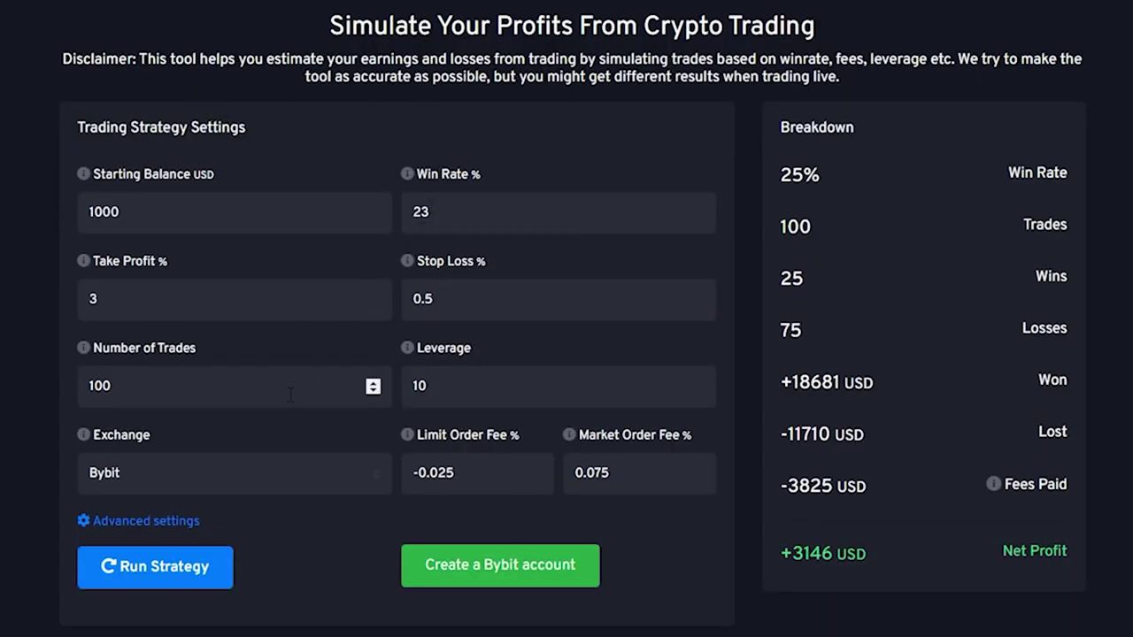
pyautogui.click(168, 568)
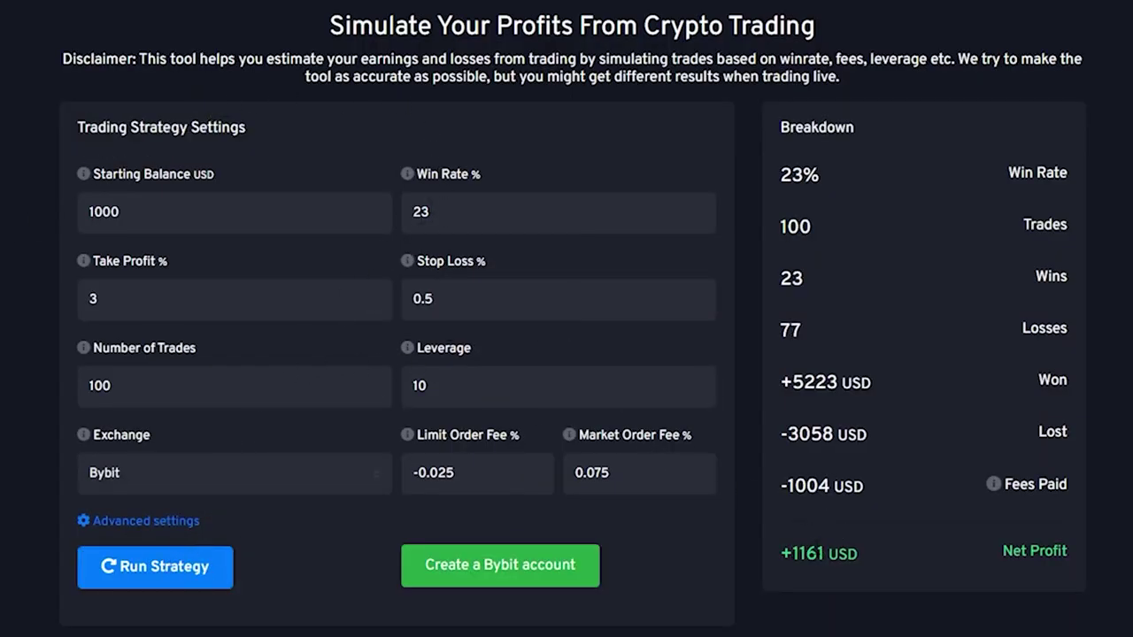
pyautogui.moveTo(818, 554); pyautogui.dragTo(779, 555)
pyautogui.click(674, 298)
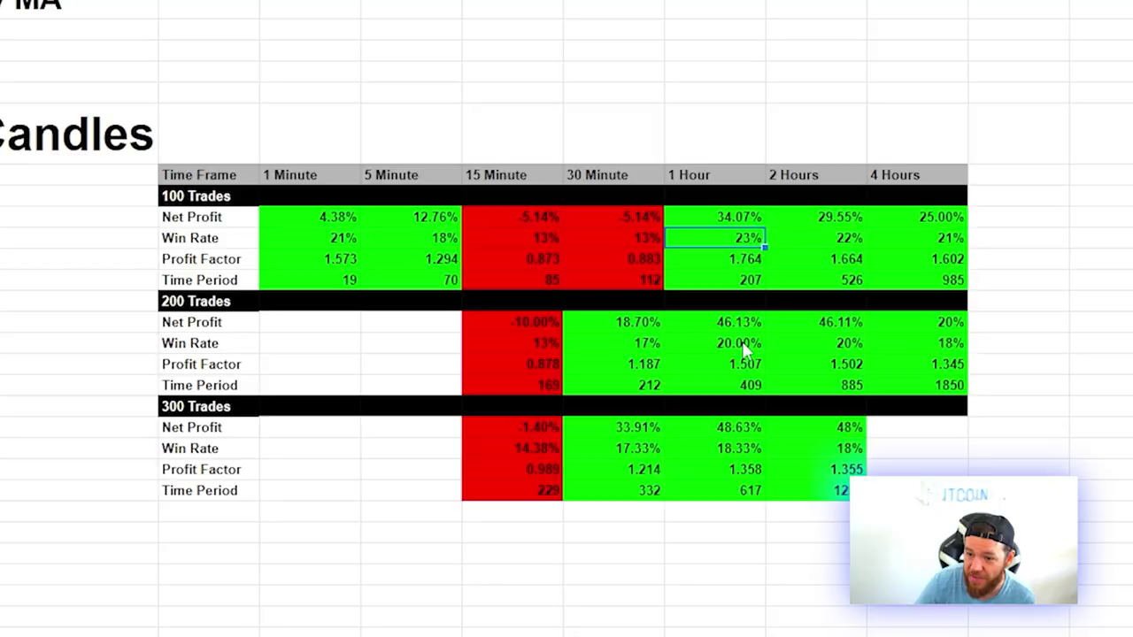
# - Check the 1-hour win rates for 200 and 300 trades, then the fees paid and won amounts of the 23% run
pyautogui.click(744, 348)
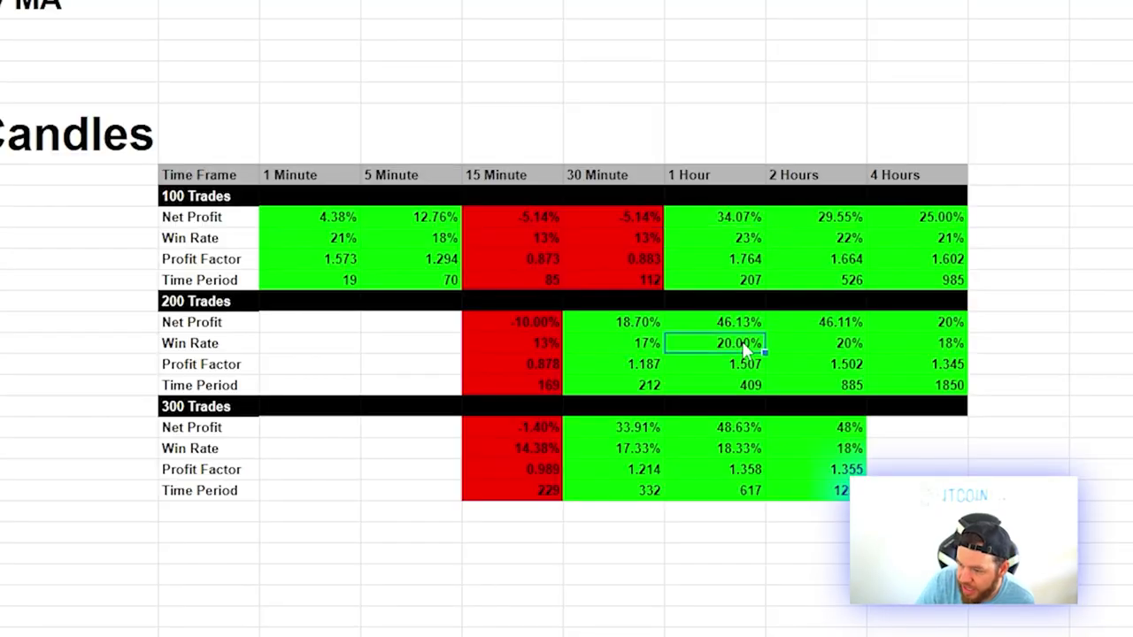
pyautogui.click(739, 452)
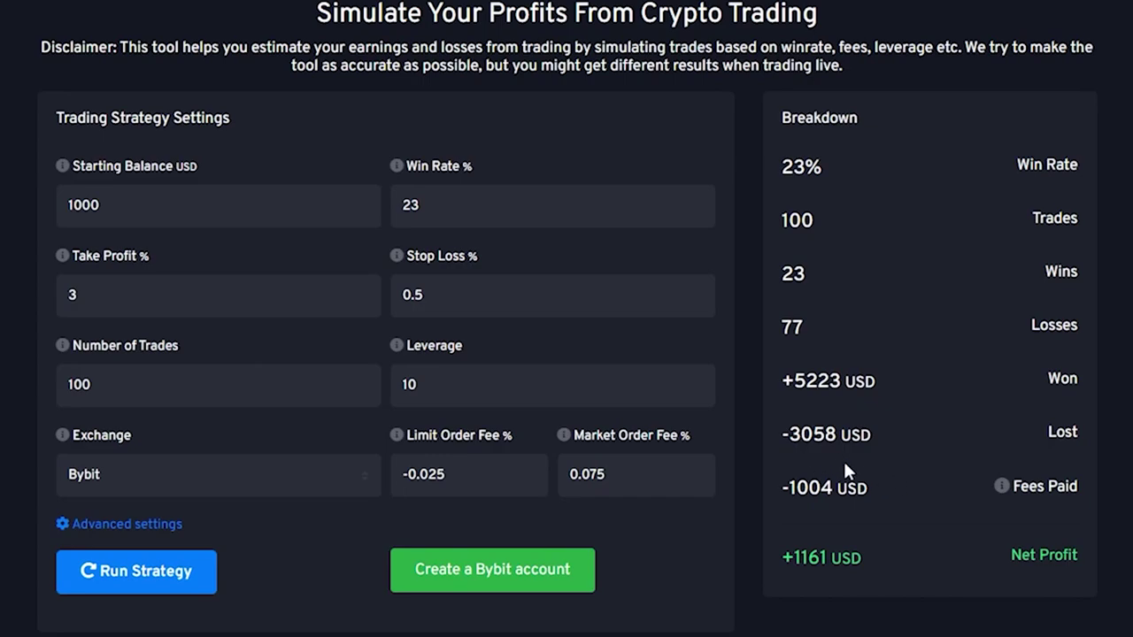
pyautogui.moveTo(873, 480); pyautogui.dragTo(778, 487)
pyautogui.moveTo(876, 389); pyautogui.dragTo(794, 383)
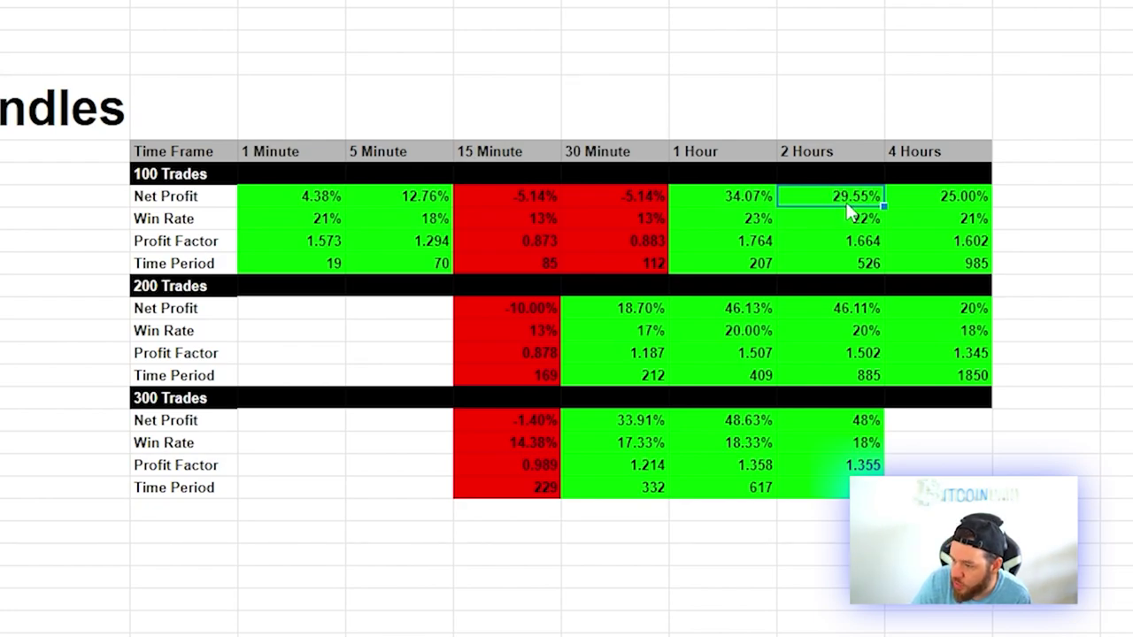
# - Review the 2-hour net profit and win rate for 100, 200 and 300 trades in the backtest table
pyautogui.click(862, 222)
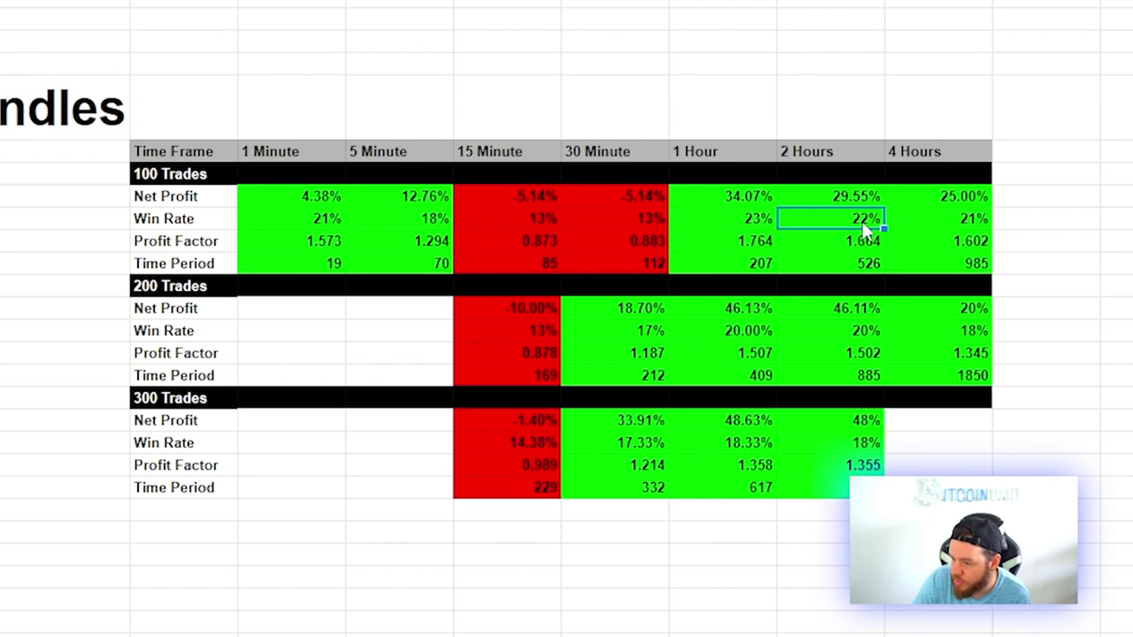
pyautogui.click(856, 310)
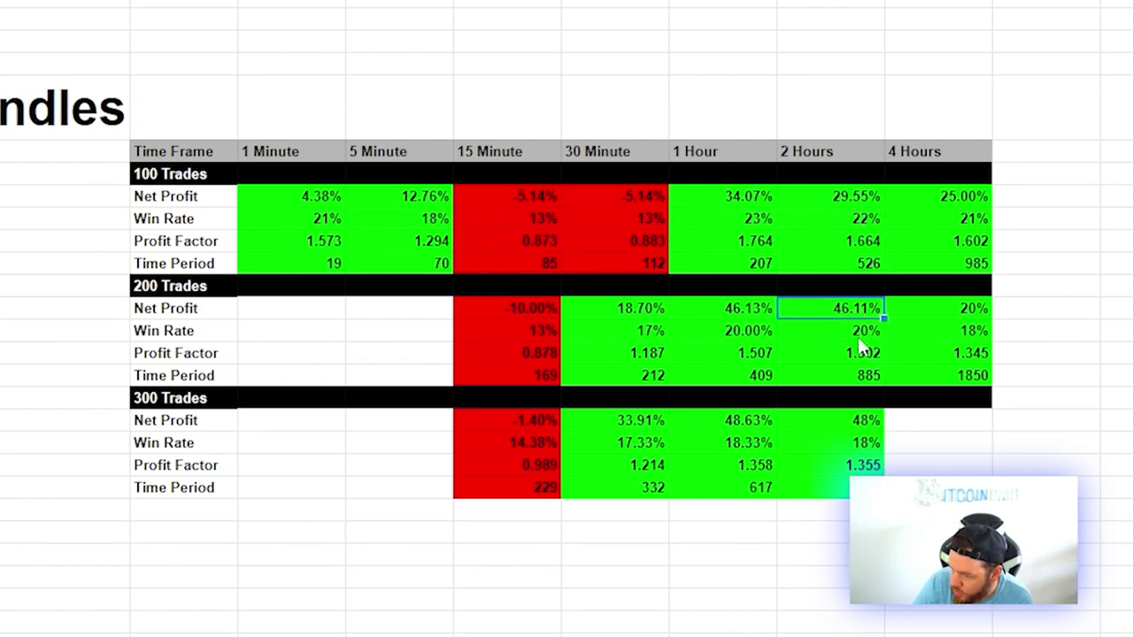
pyautogui.click(865, 337)
pyautogui.click(861, 425)
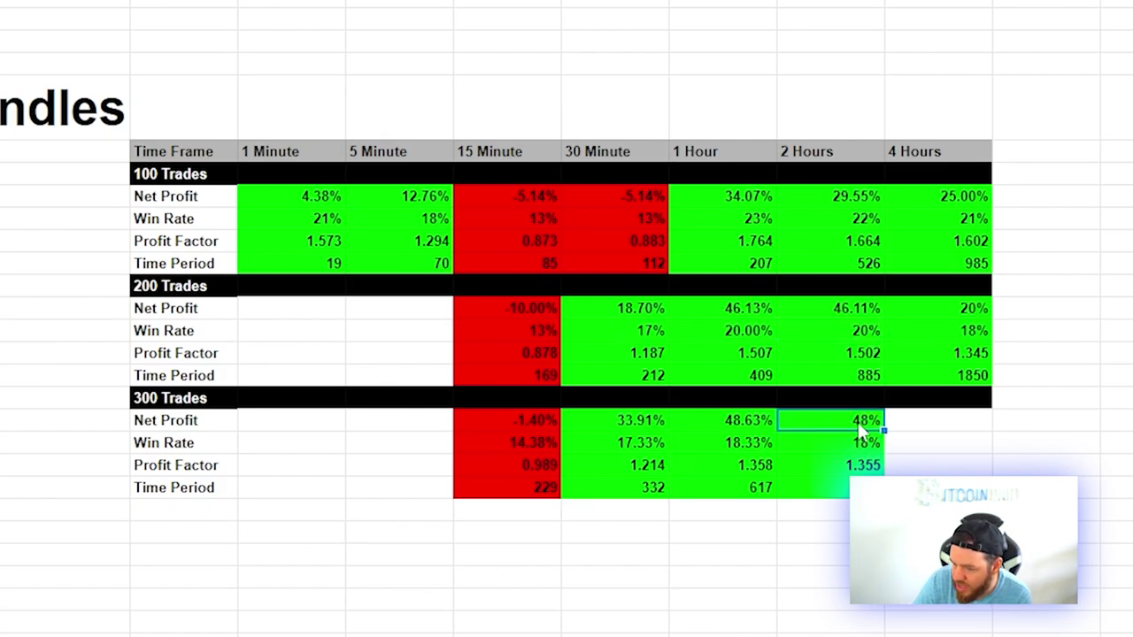
pyautogui.click(865, 445)
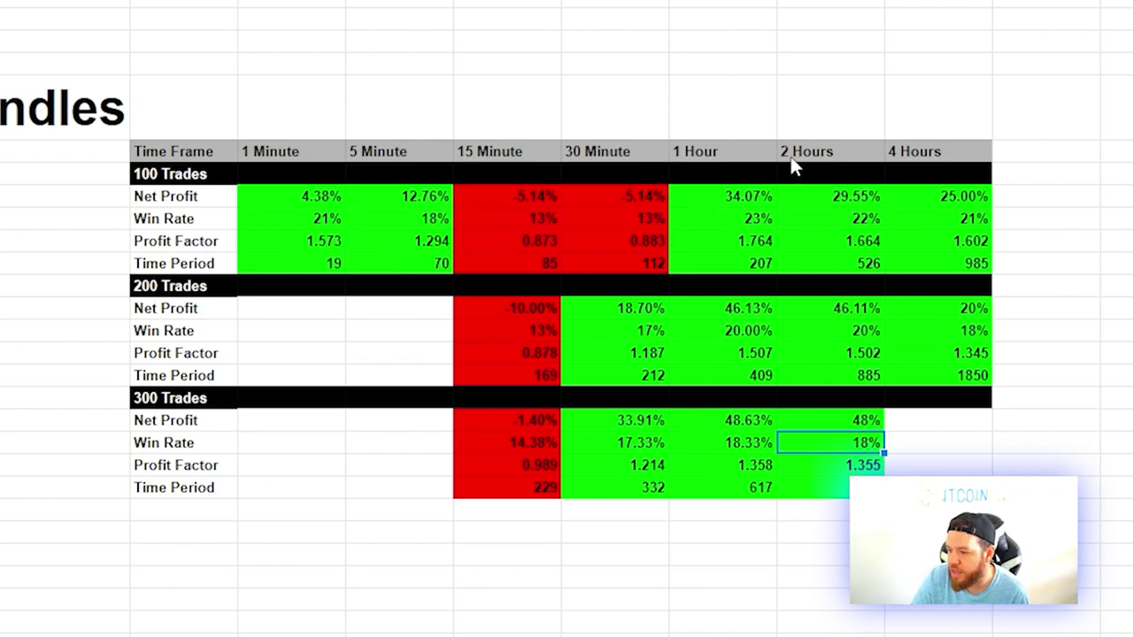
pyautogui.moveTo(842, 195); pyautogui.dragTo(860, 263)
pyautogui.click(859, 221)
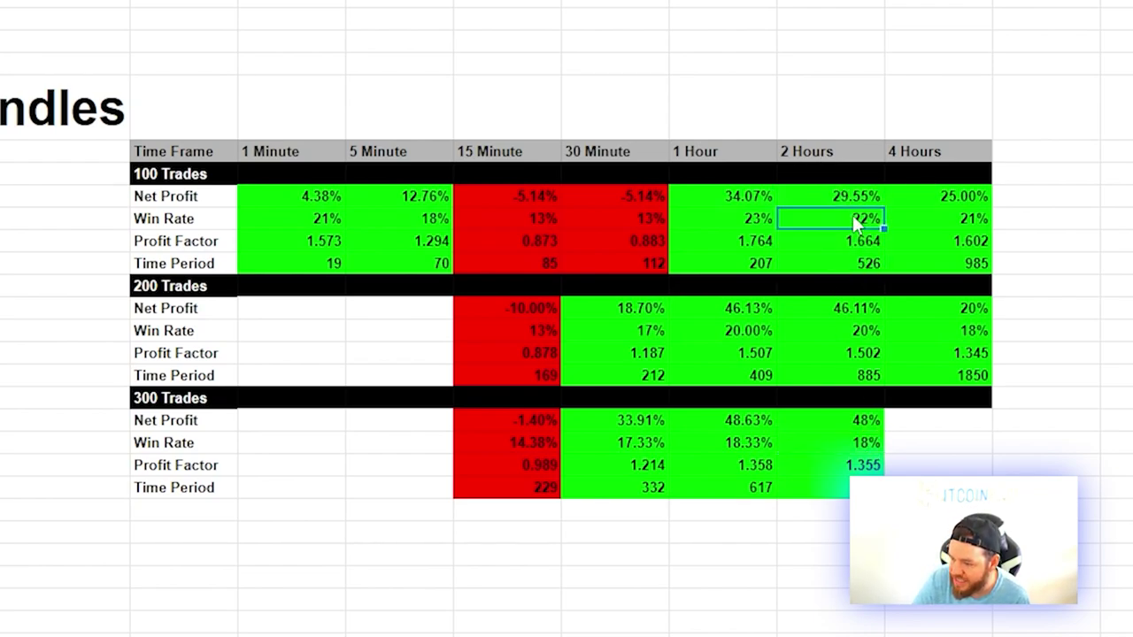
pyautogui.click(868, 333)
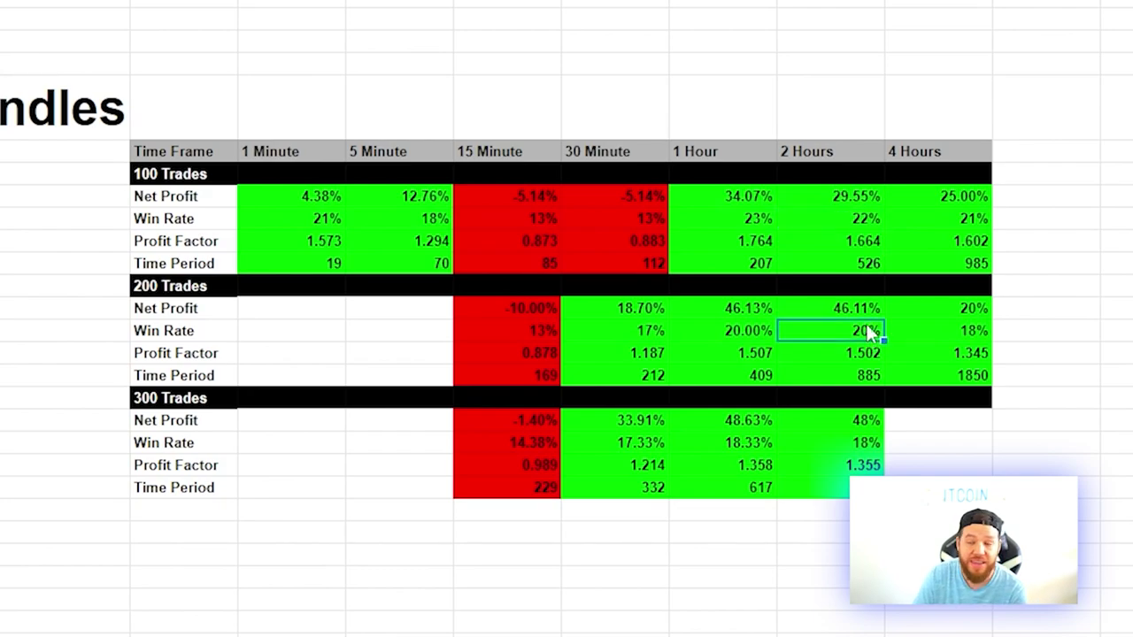
pyautogui.click(852, 442)
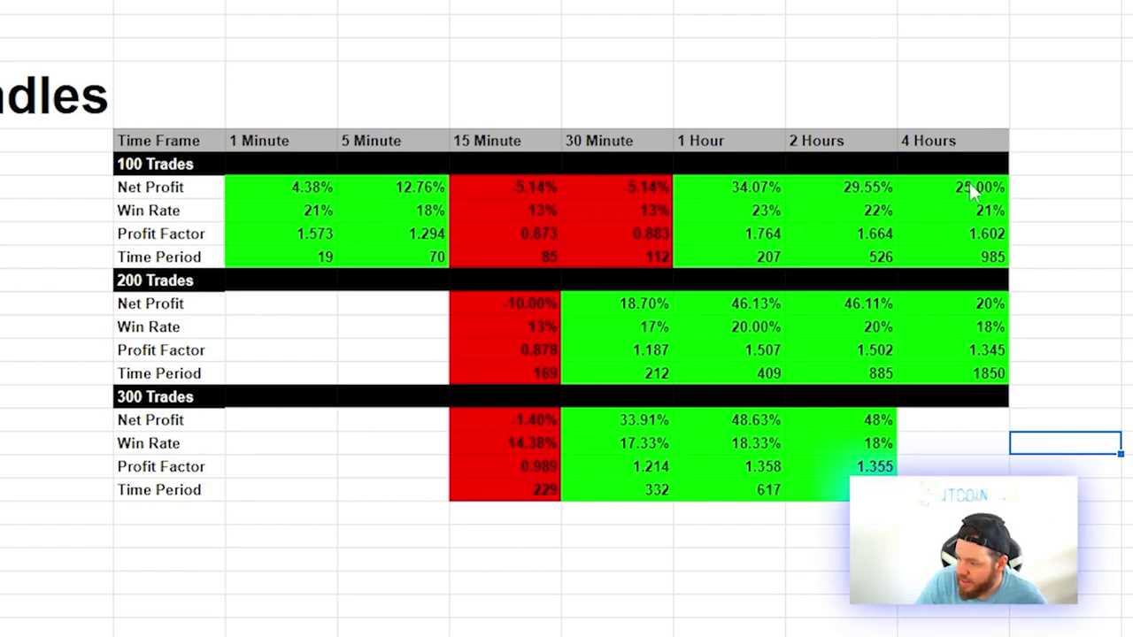
# - Review the 4-hour net profit and win rate for 100 and 200 trades, and inspect the 300-trade cells
pyautogui.click(970, 195)
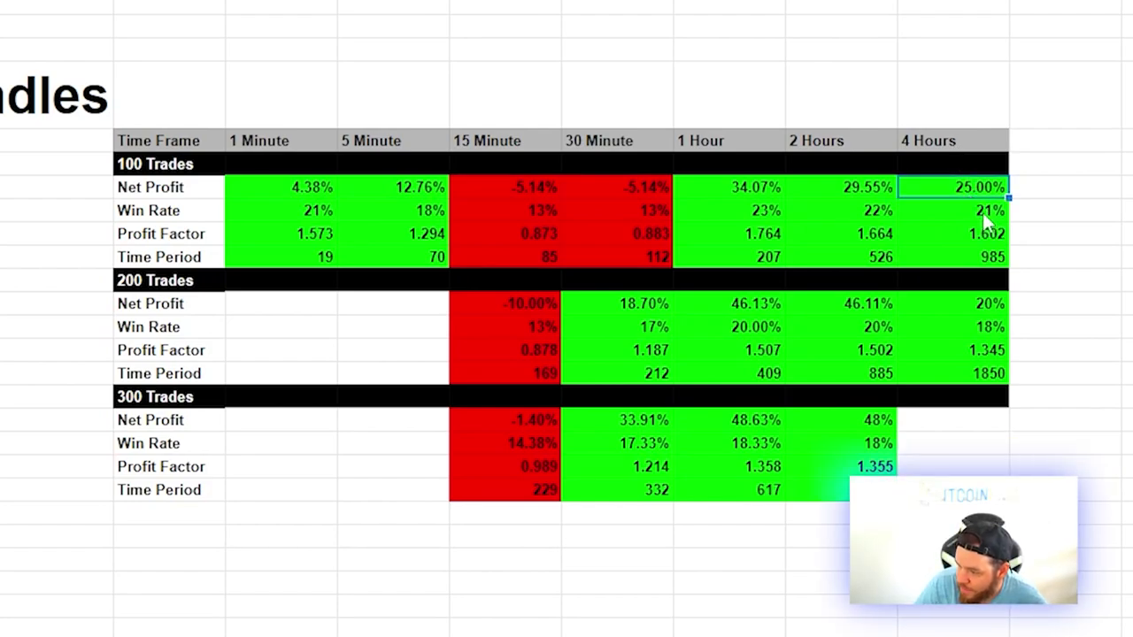
pyautogui.click(983, 214)
pyautogui.click(979, 305)
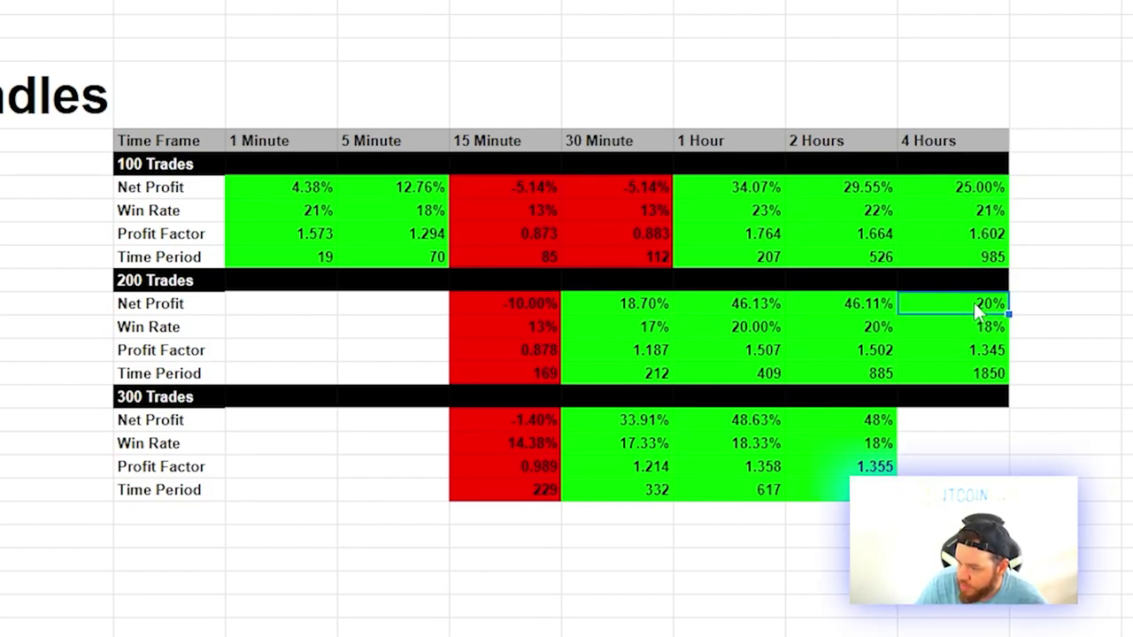
pyautogui.click(994, 329)
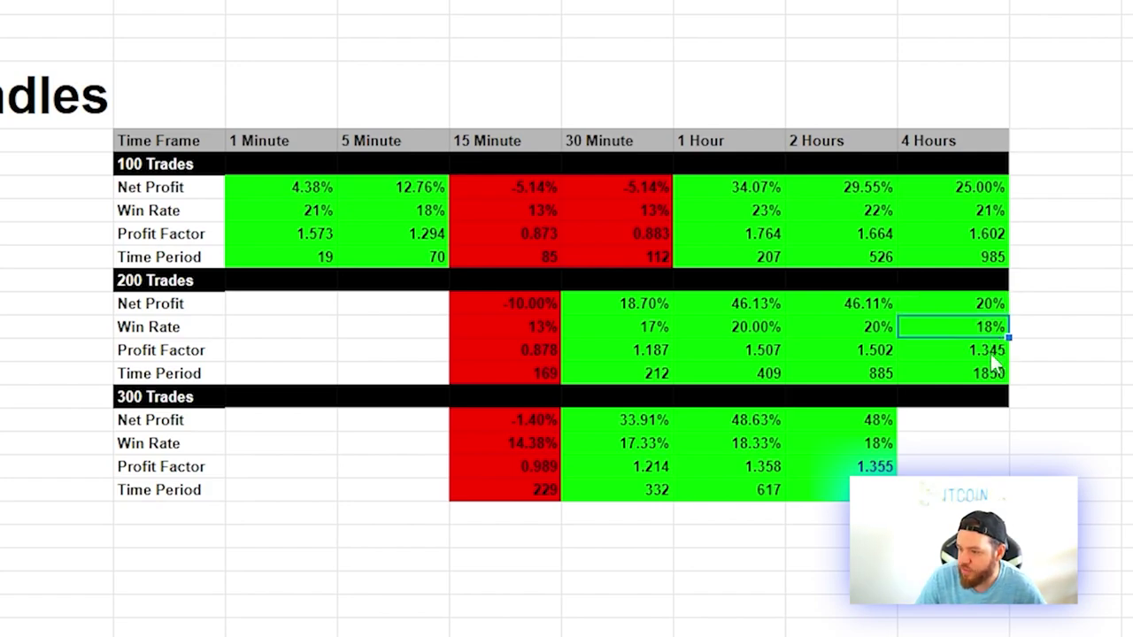
pyautogui.click(976, 422)
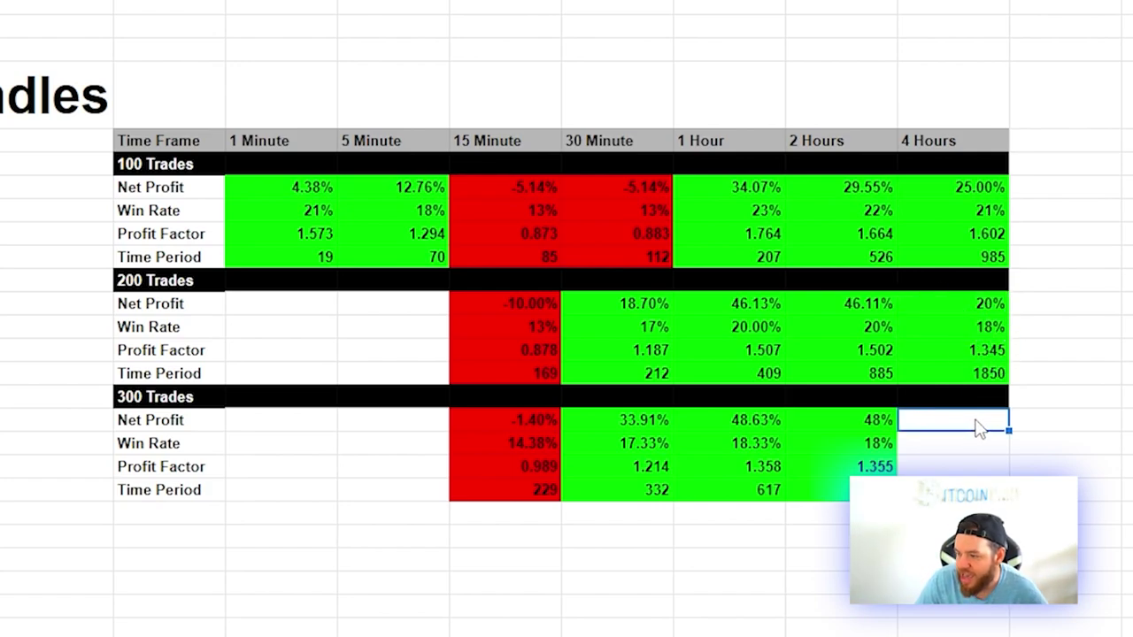
pyautogui.moveTo(976, 425); pyautogui.dragTo(978, 467)
pyautogui.moveTo(972, 423); pyautogui.dragTo(973, 487)
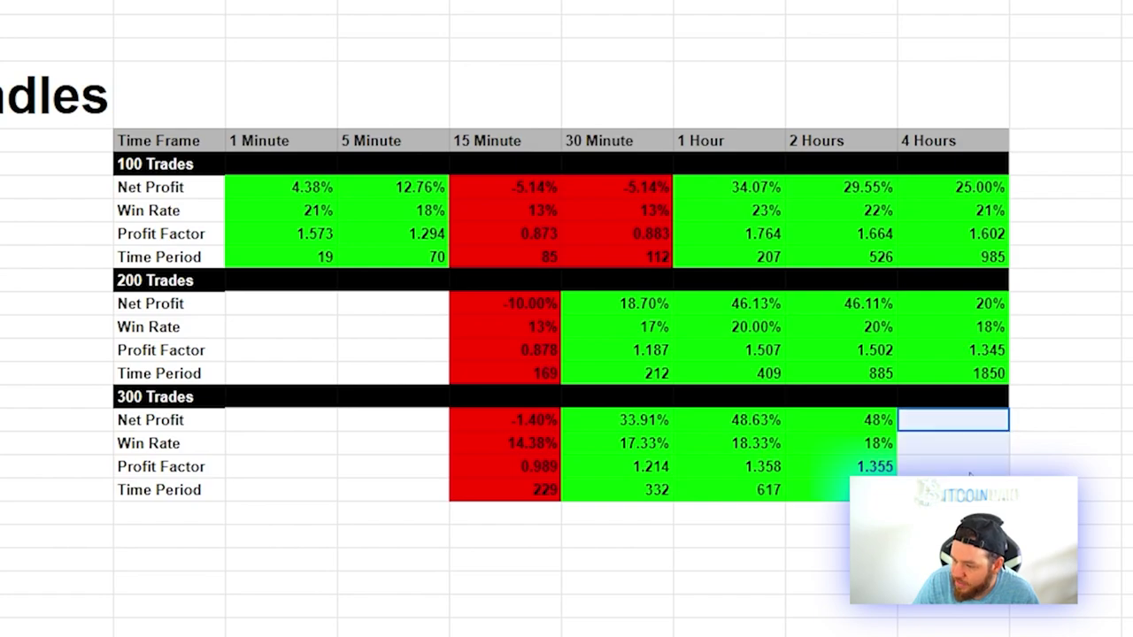
pyautogui.click(973, 420)
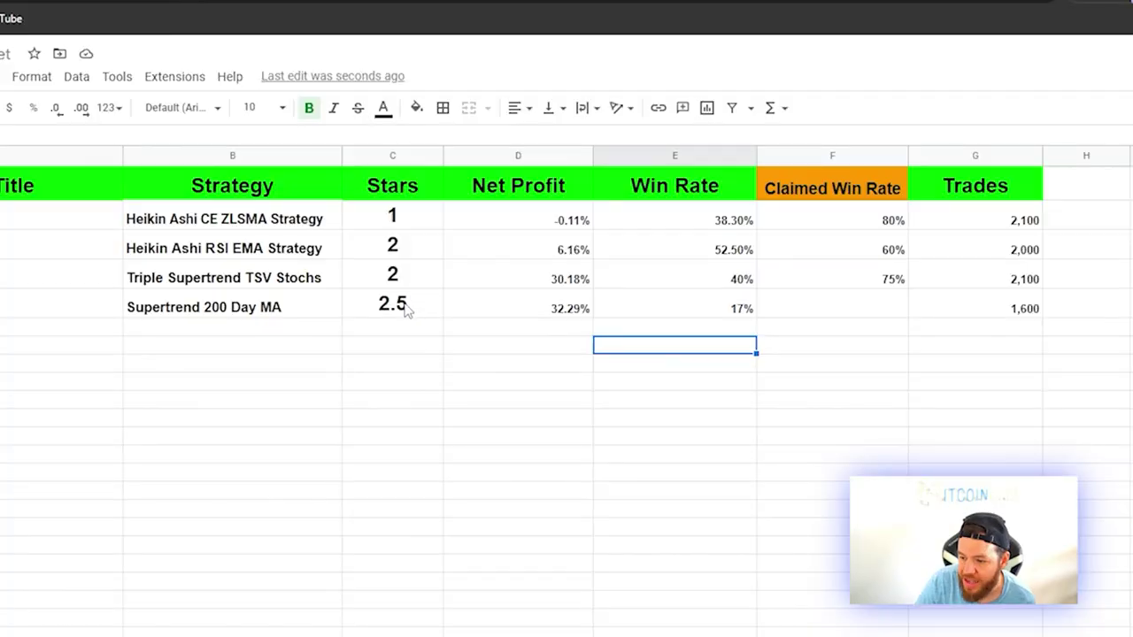
# - Review the star rating, net profit and win rate of the Supertrend 200 Day MA strategy on the summary sheet
pyautogui.click(406, 305)
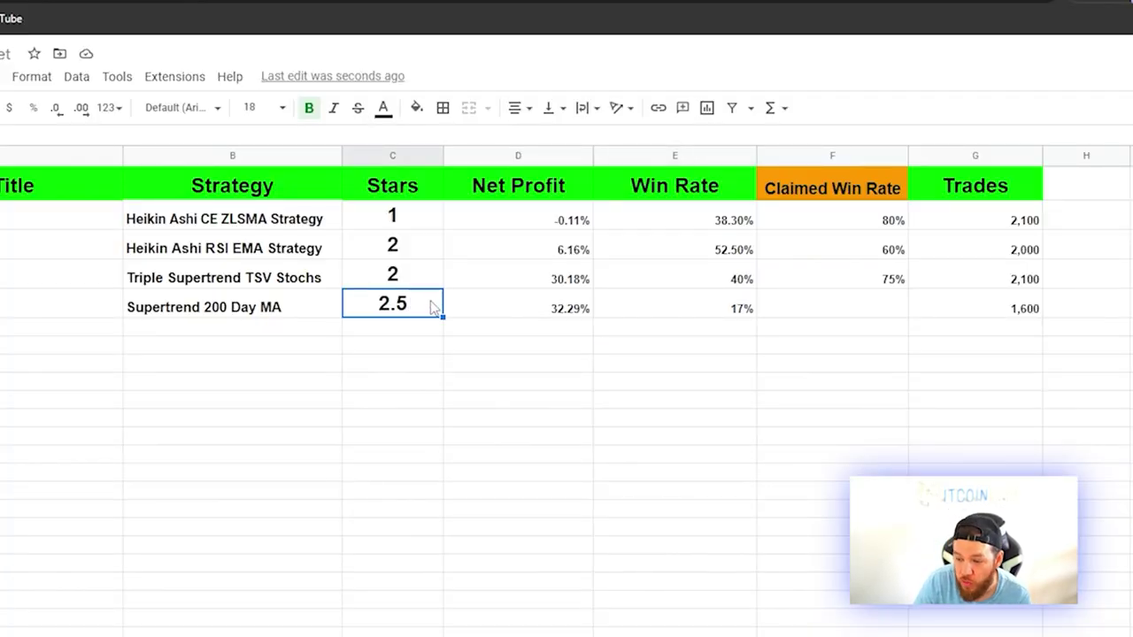
pyautogui.click(519, 313)
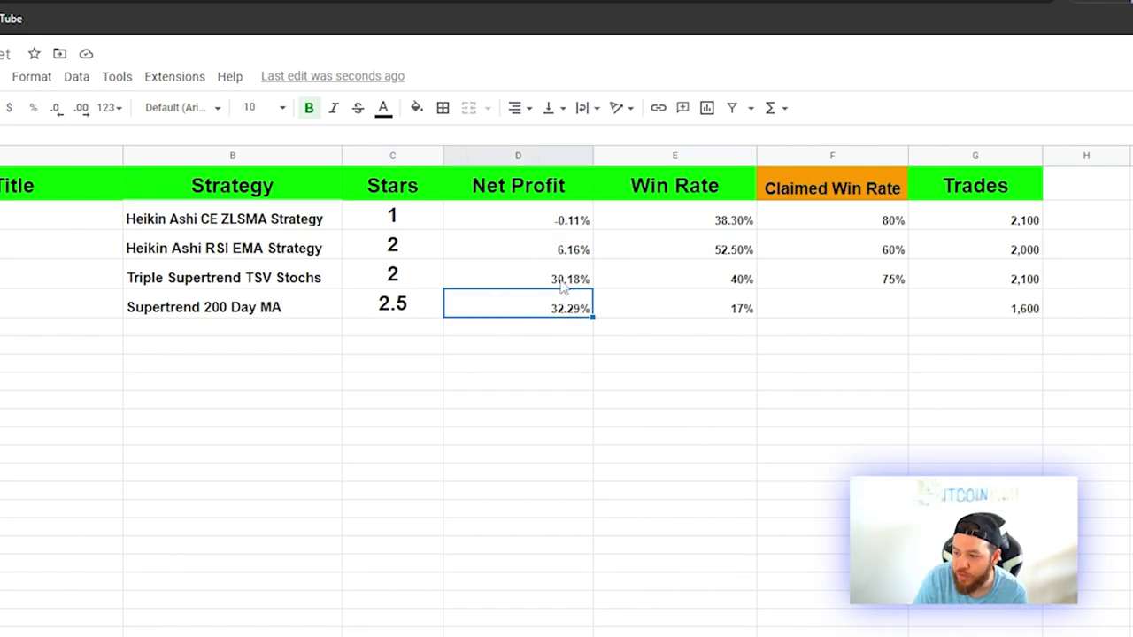
pyautogui.click(734, 308)
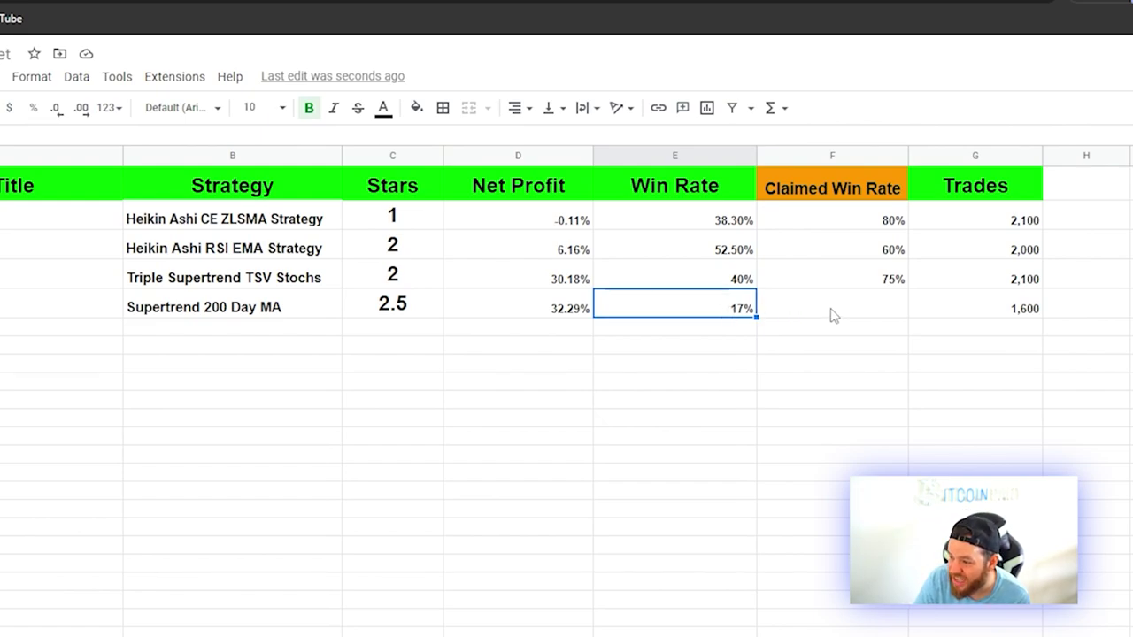
pyautogui.click(518, 301)
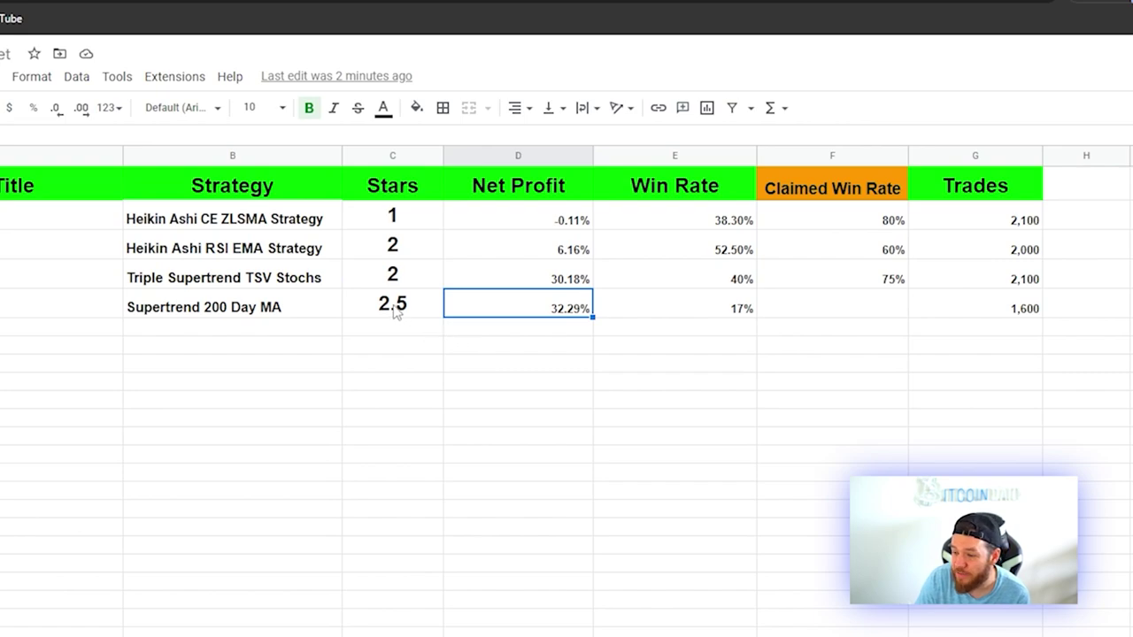
pyautogui.press('Left')
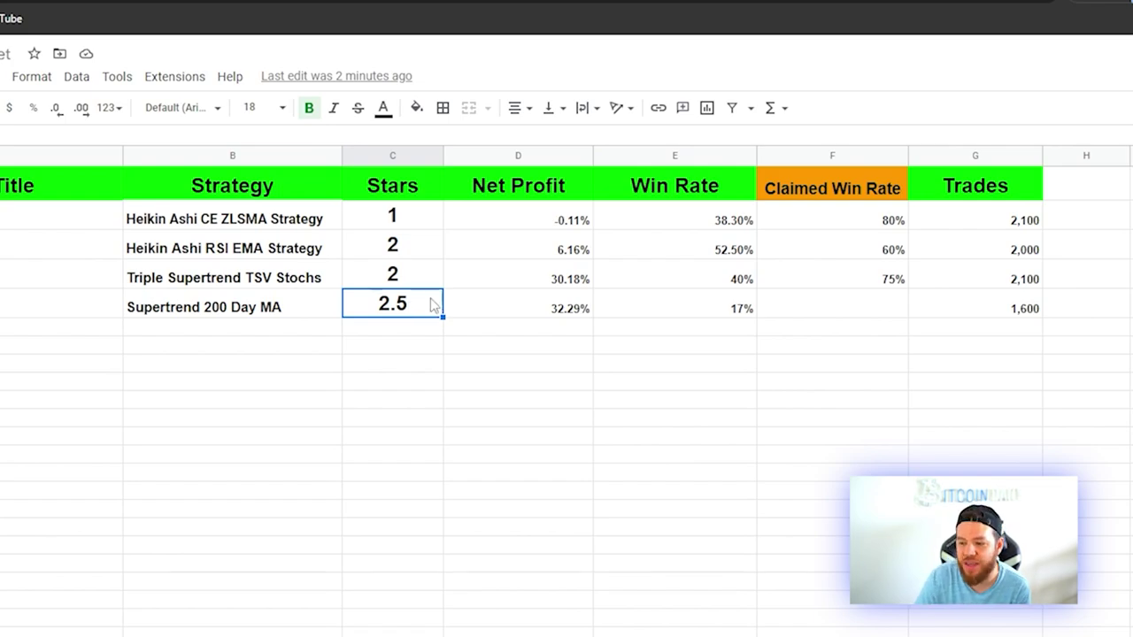
pyautogui.click(316, 305)
pyautogui.click(378, 304)
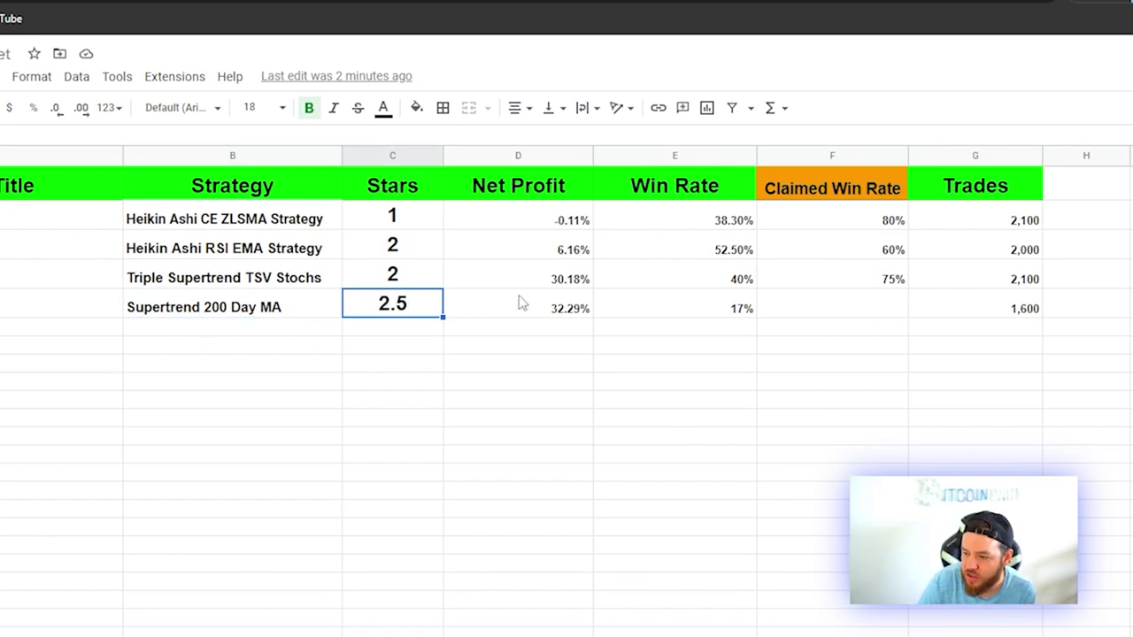
pyautogui.click(522, 303)
pyautogui.click(398, 303)
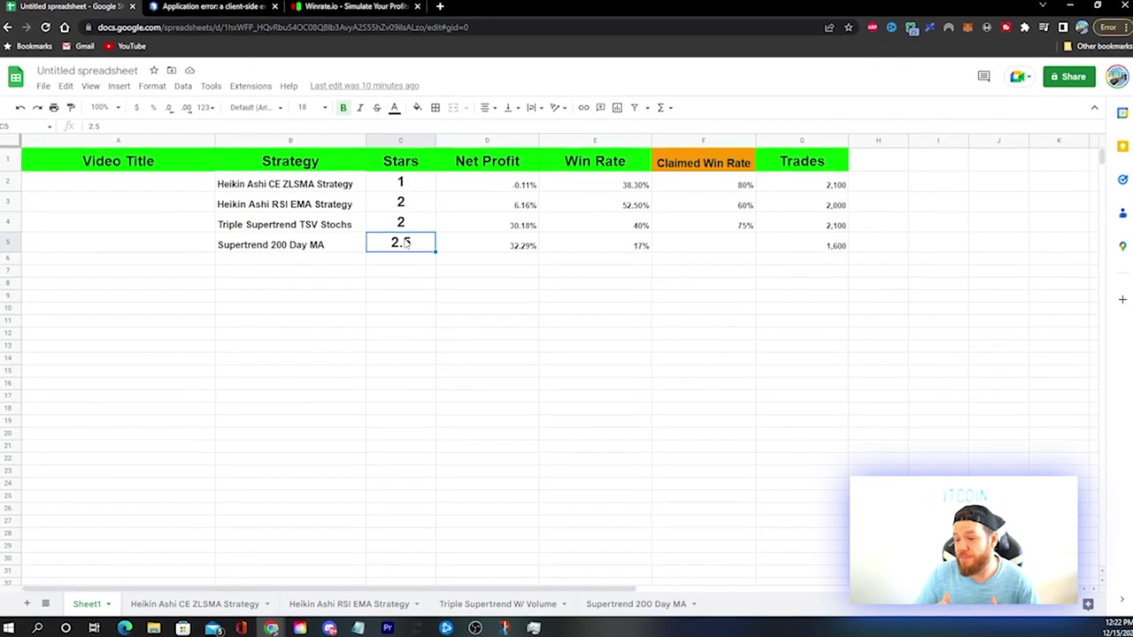
# - Compare the Supertrend 200 Day MA strategy's win rate with its net profit in the summary table
pyautogui.click(617, 248)
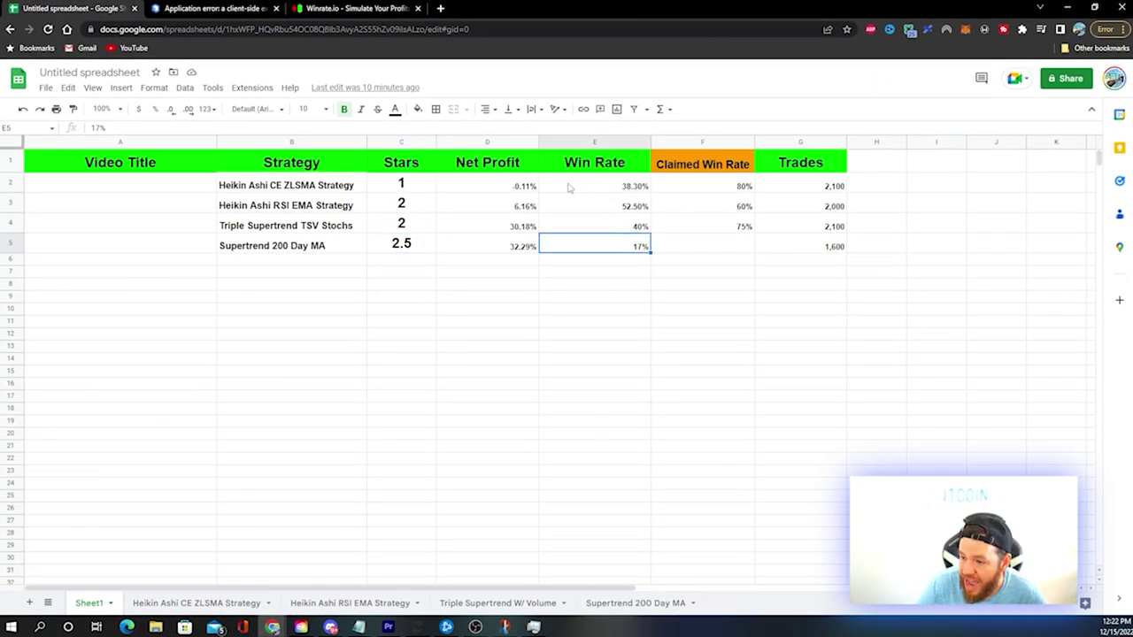
pyautogui.click(492, 247)
pyautogui.press('Right')
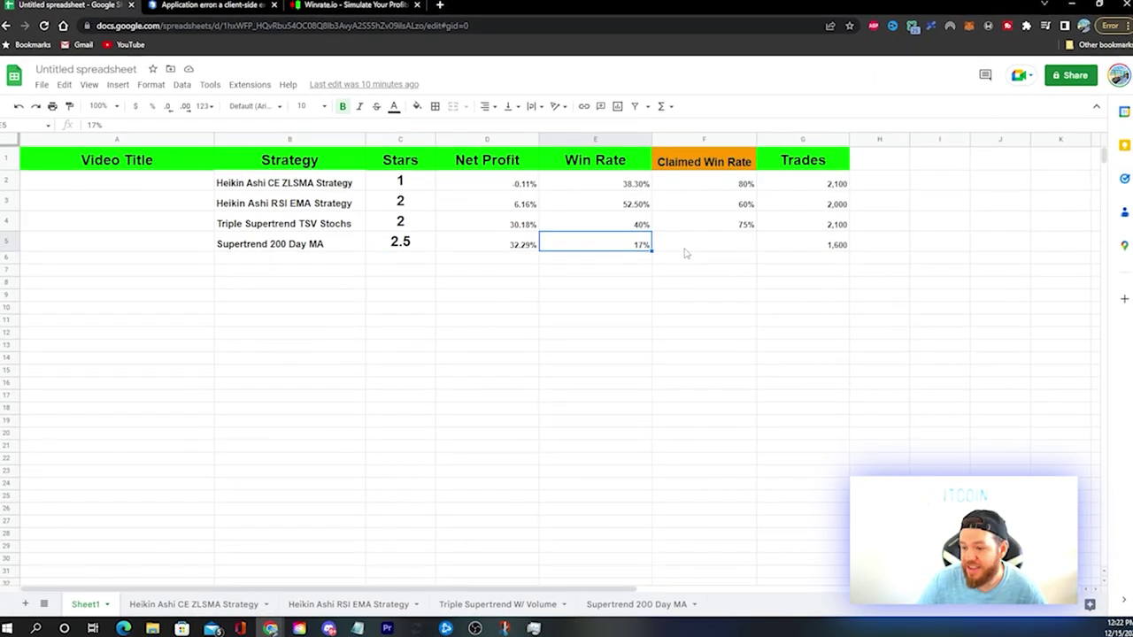
pyautogui.click(518, 247)
pyautogui.click(579, 254)
pyautogui.click(518, 246)
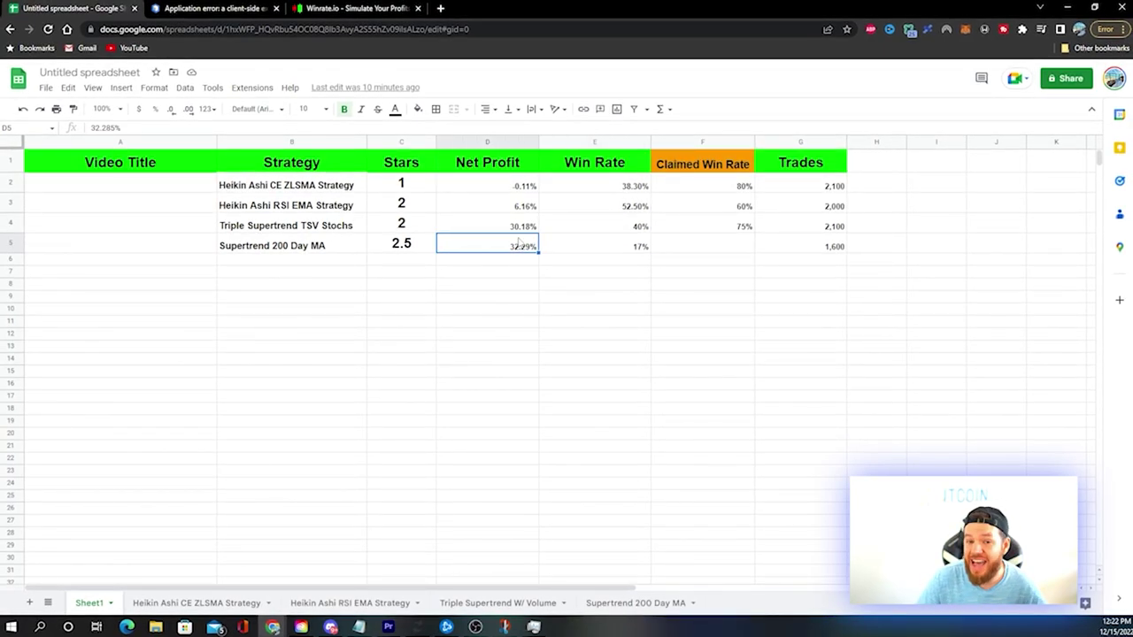